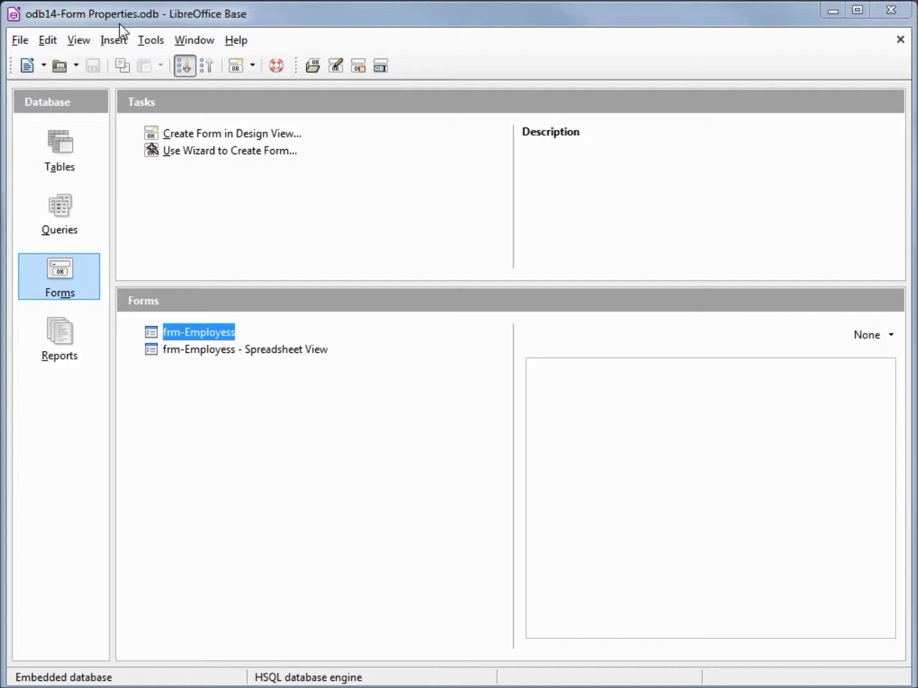
# Show the Tables list in the database window, where the Employess table appears.
pyautogui.click(60, 143)
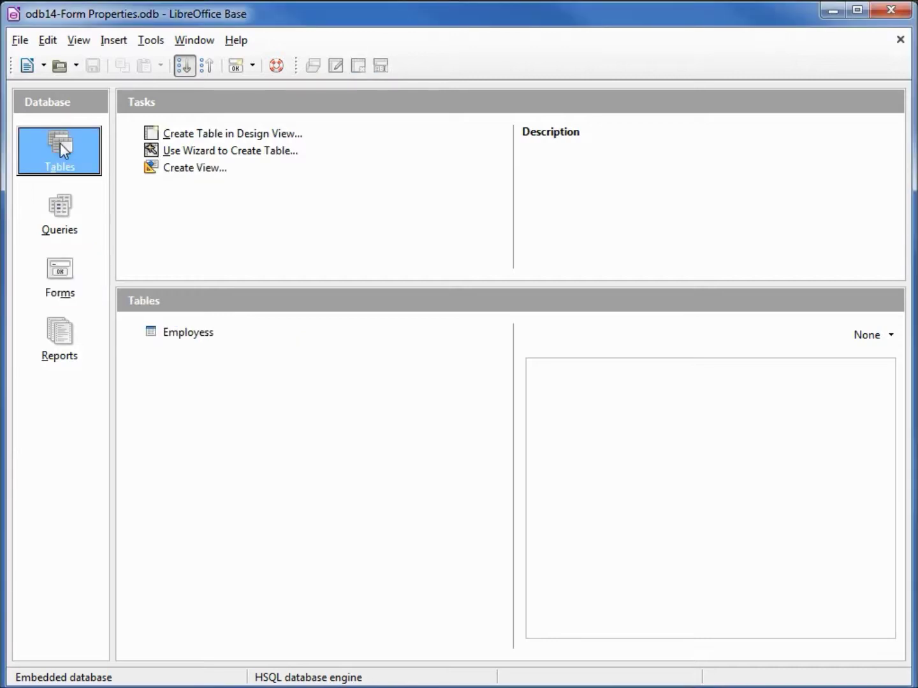
# Rename the Employess table to tbl_Employees from its context menu.
pyautogui.rightClick(190, 334)
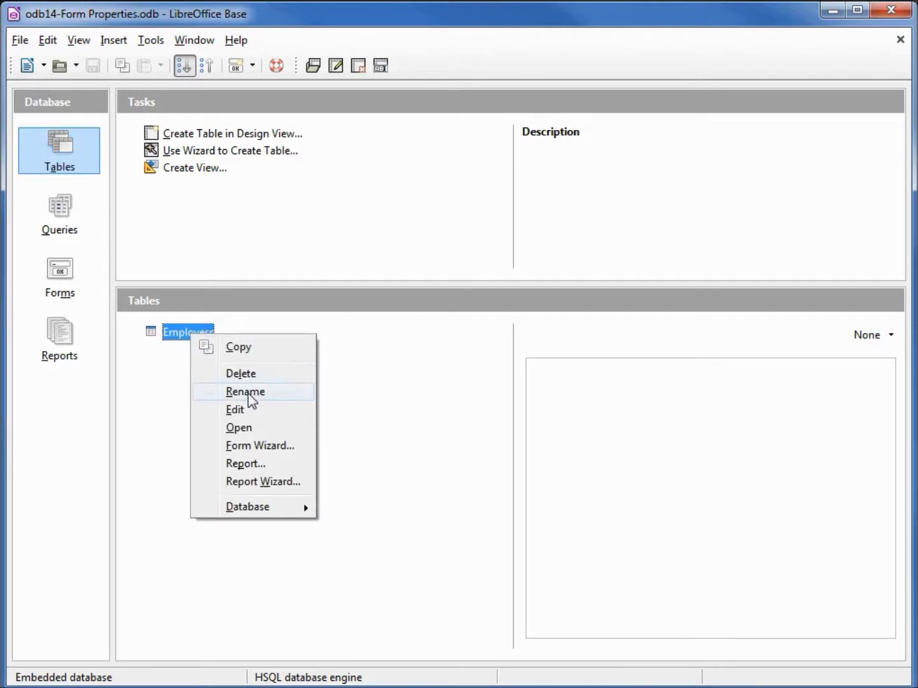
pyautogui.click(248, 392)
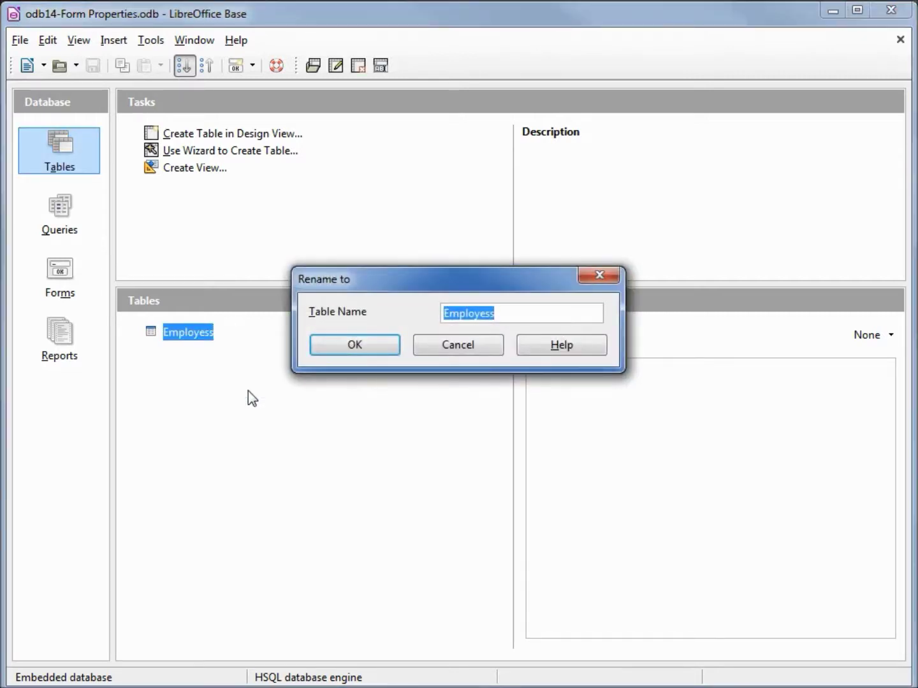
pyautogui.write('tbl_Employees')
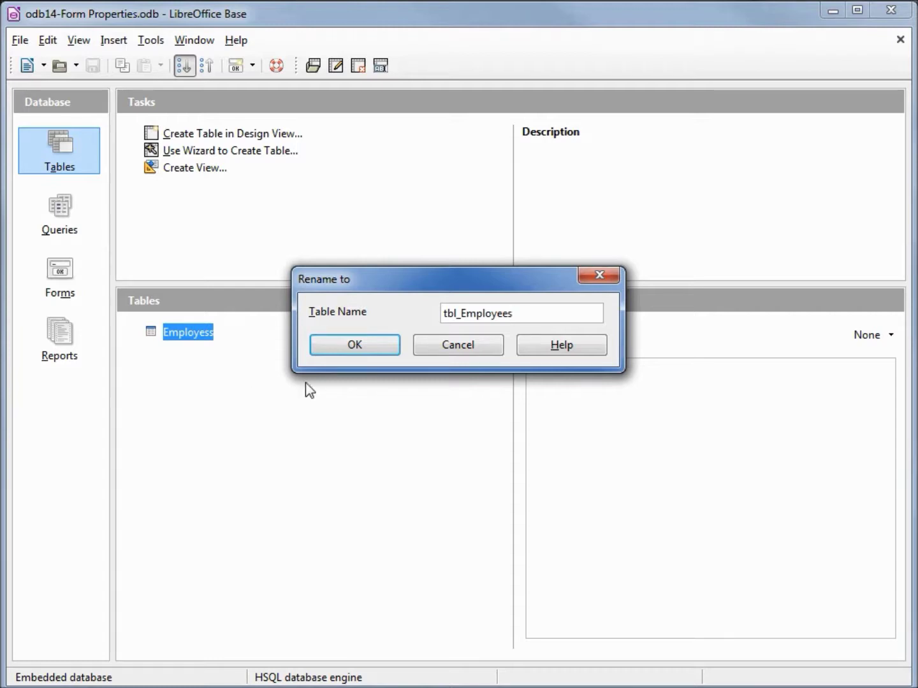
pyautogui.click(348, 344)
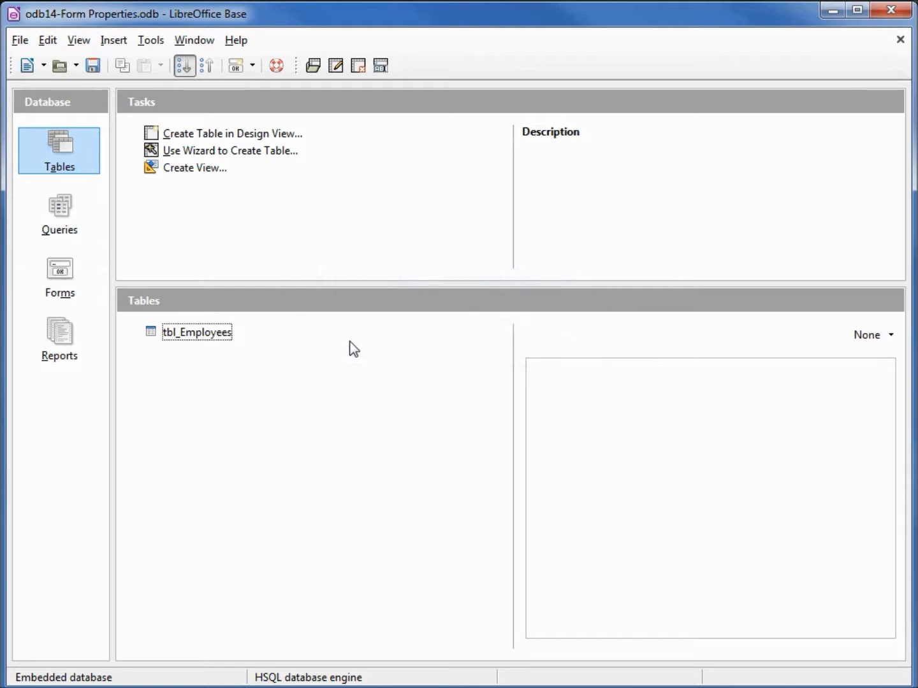
# Open the frm-Employess form, dismiss its data-loading error, and close it again.
pyautogui.click(64, 273)
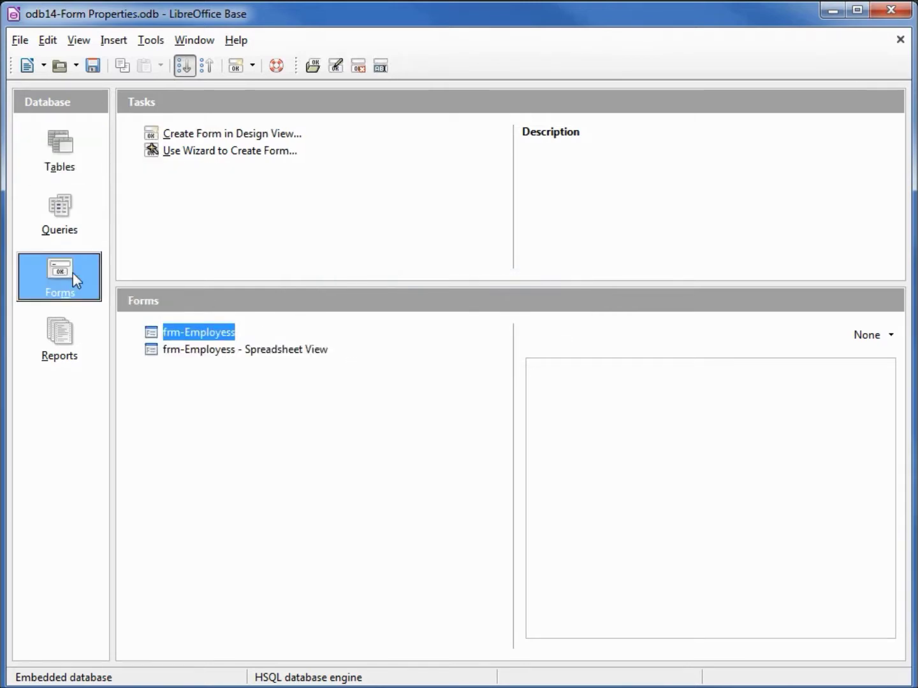
pyautogui.doubleClick(213, 332)
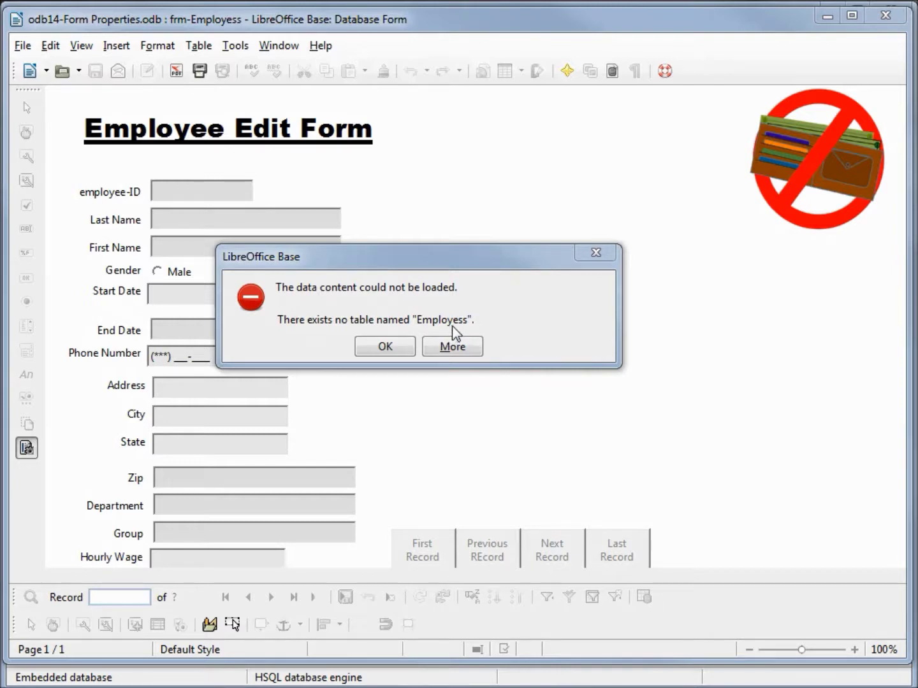
pyautogui.click(386, 347)
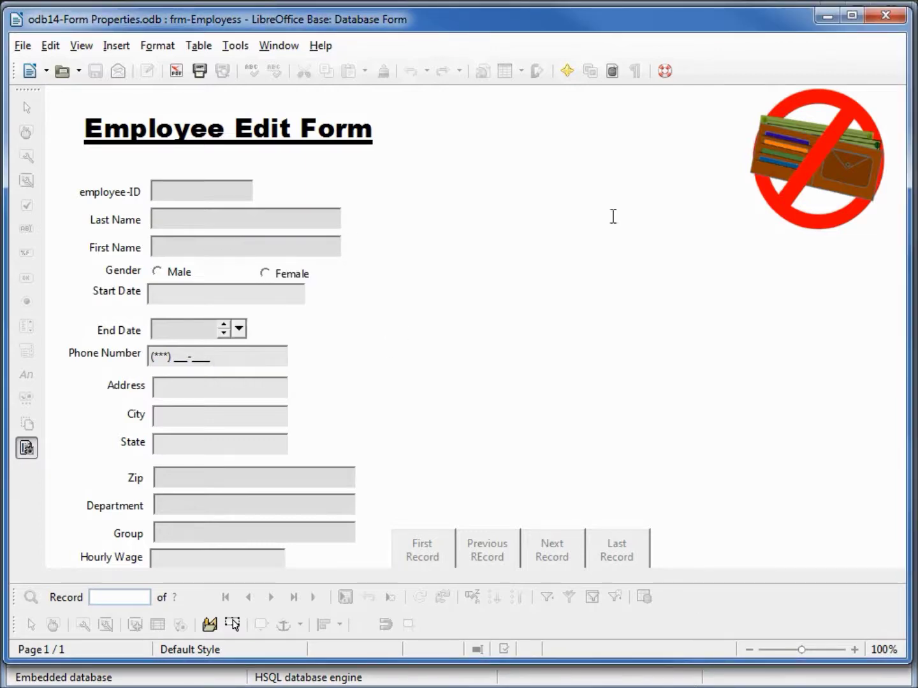
pyautogui.click(875, 25)
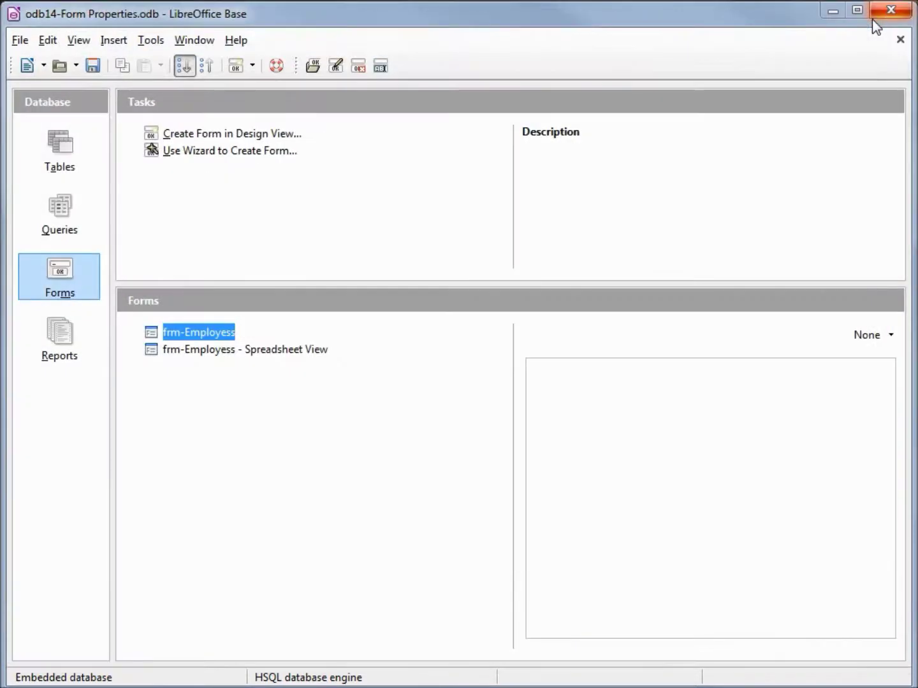
# Edit frm-Employess, set its form Data Content to tbl_Employees, and switch to live mode.
pyautogui.rightClick(191, 338)
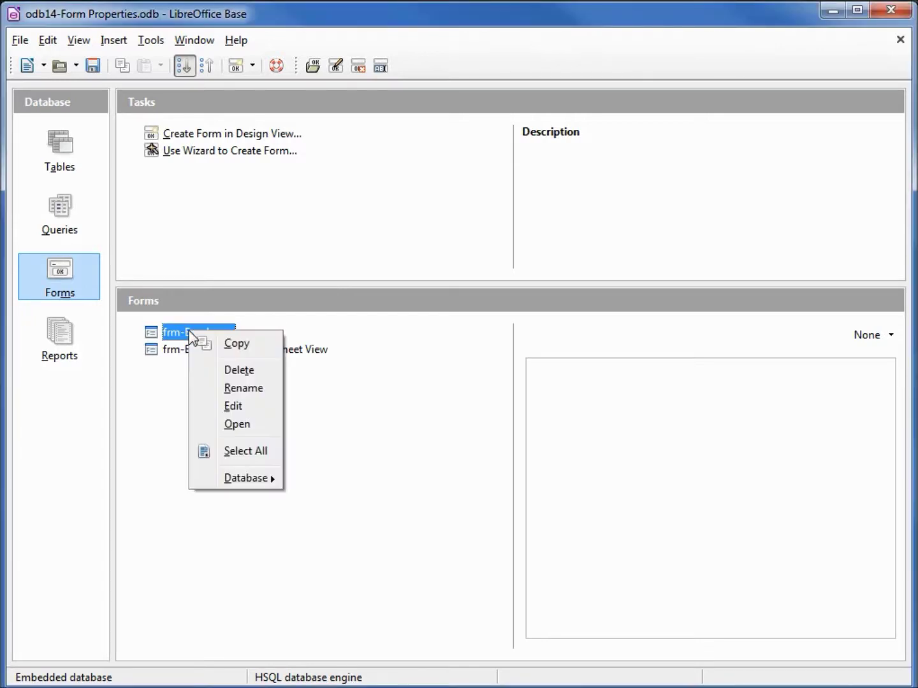
pyautogui.click(240, 409)
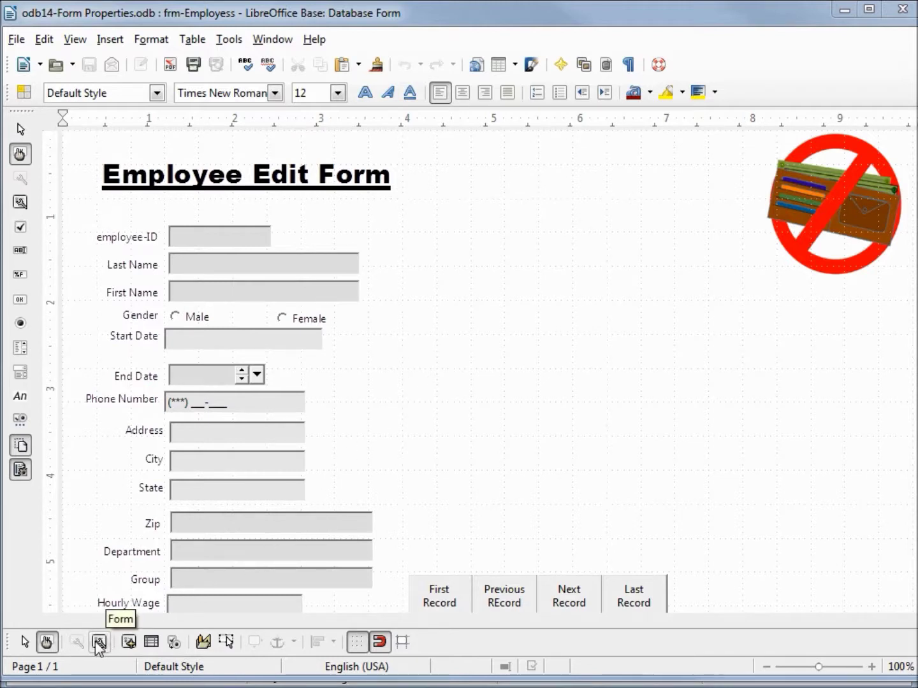
pyautogui.click(99, 643)
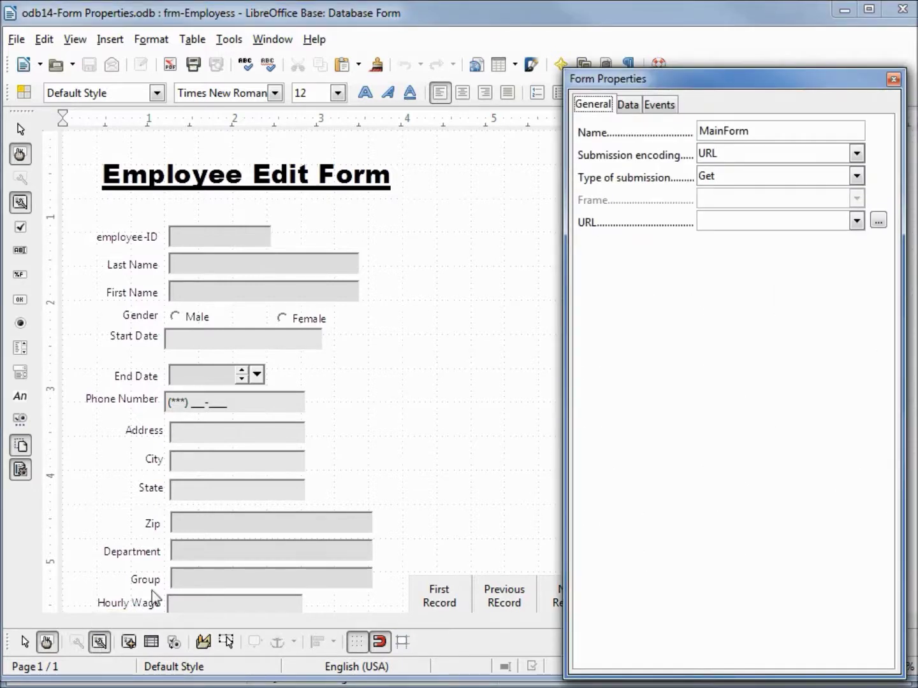
pyautogui.click(630, 83)
pyautogui.click(629, 105)
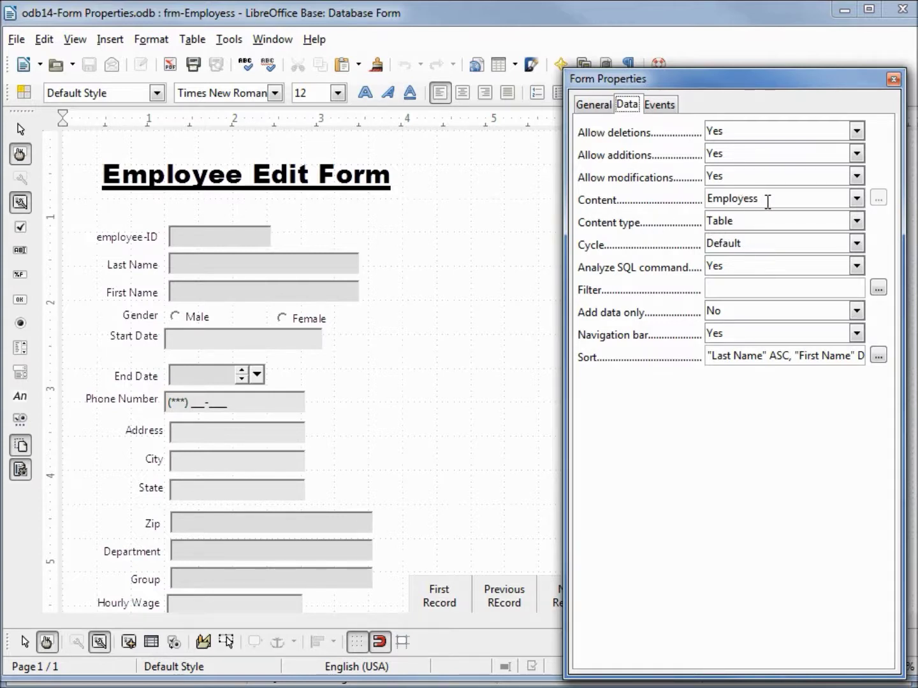
pyautogui.click(857, 201)
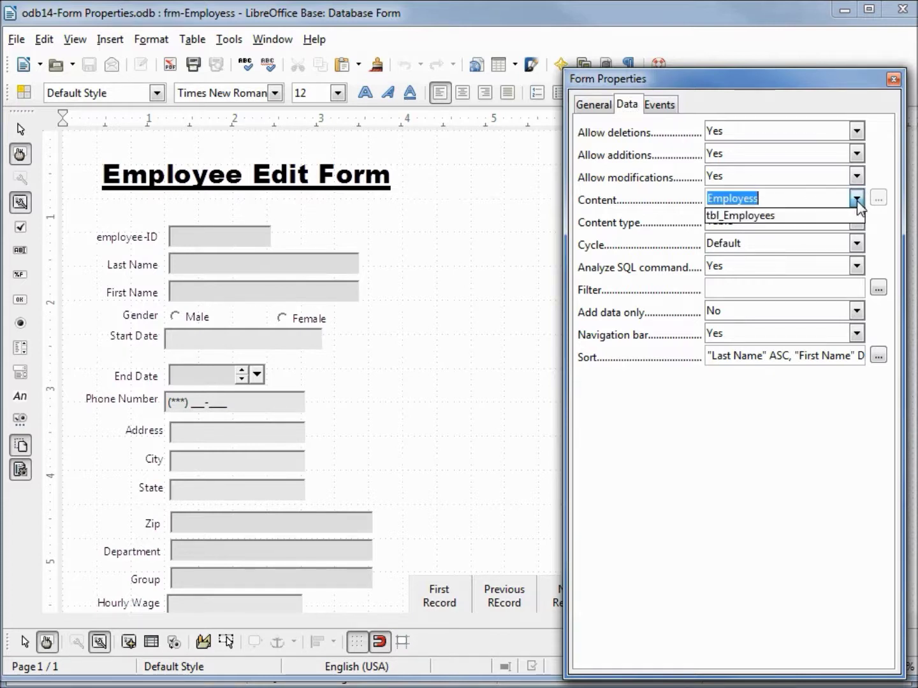
pyautogui.click(804, 217)
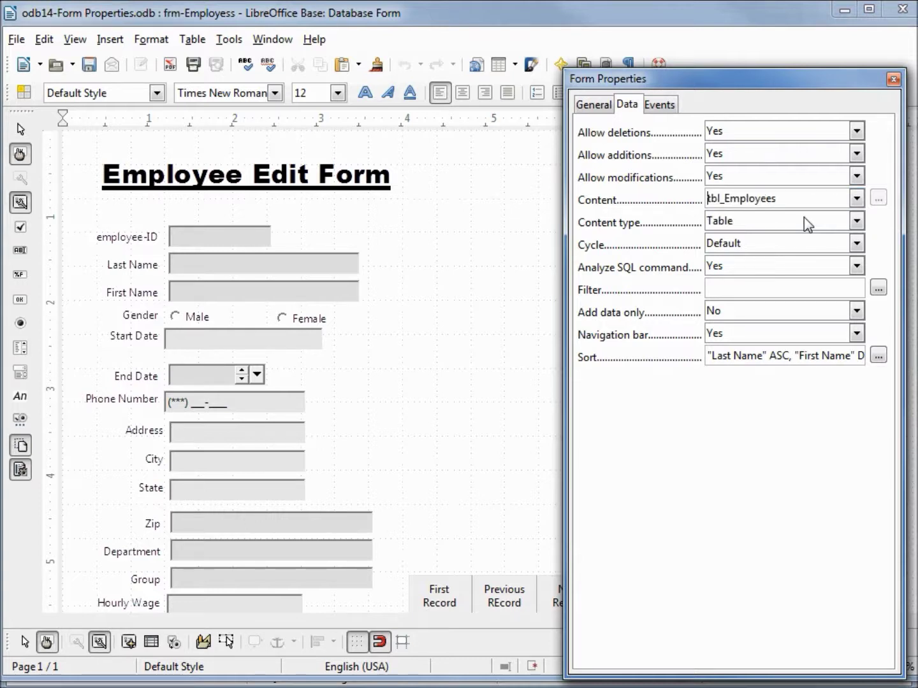
pyautogui.click(46, 643)
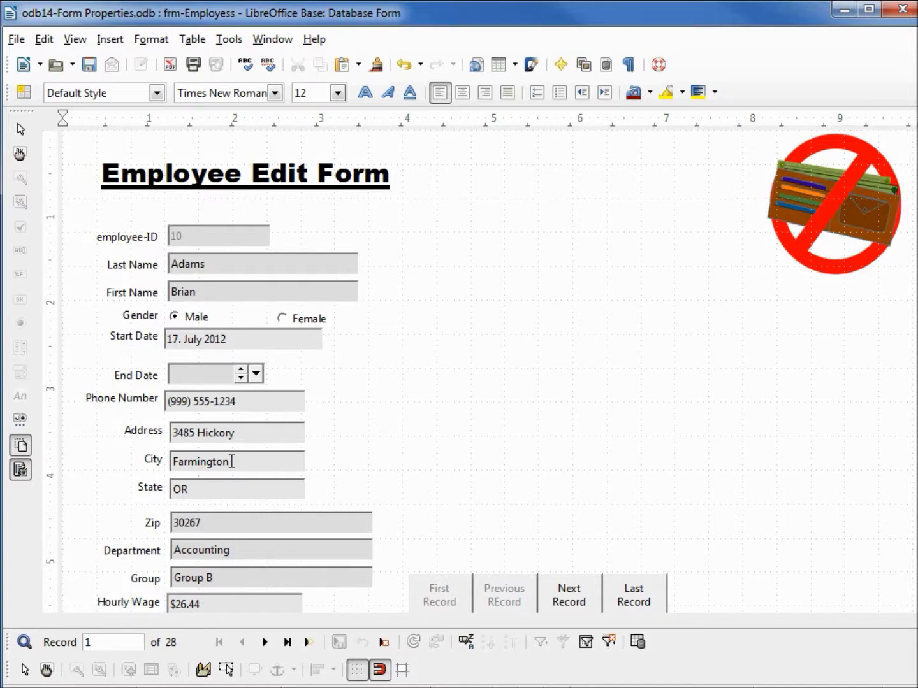
# Return frm-Employess to design mode and bring back its Form Properties.
pyautogui.click(47, 671)
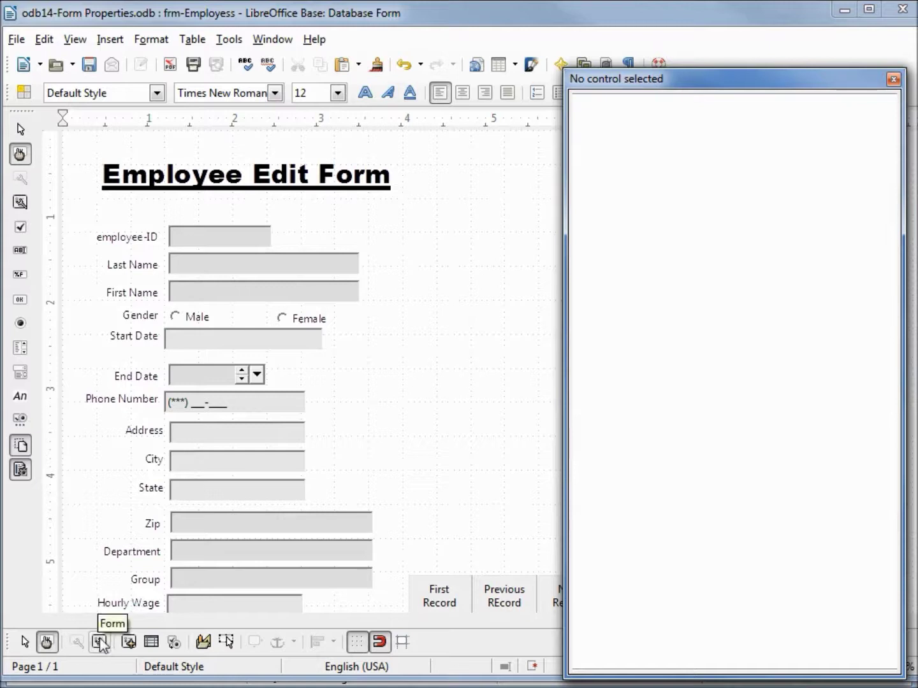
pyautogui.click(100, 641)
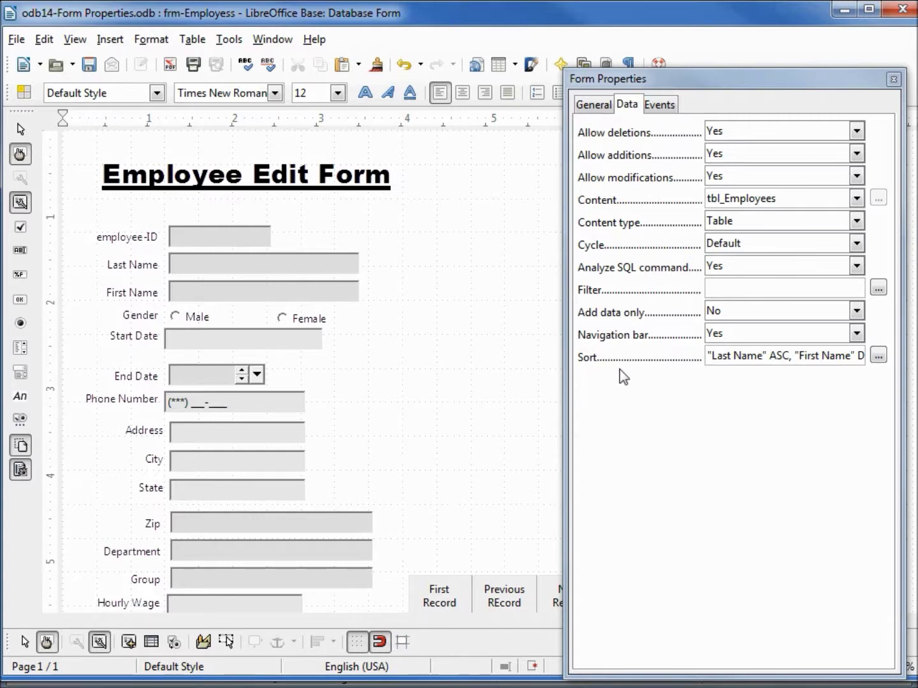
pyautogui.click(878, 357)
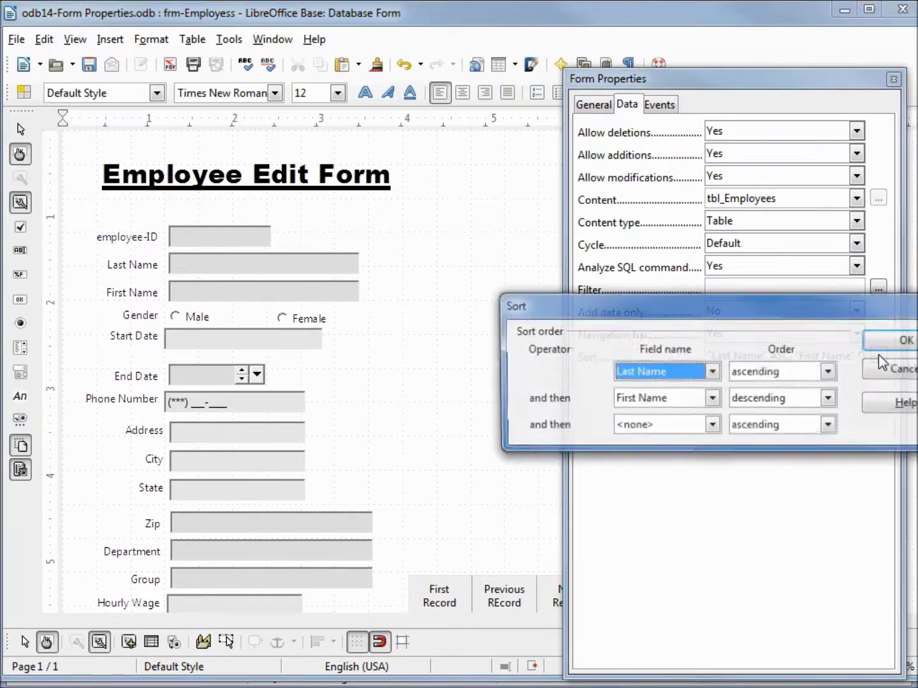
pyautogui.moveTo(886, 298); pyautogui.dragTo(642, 255)
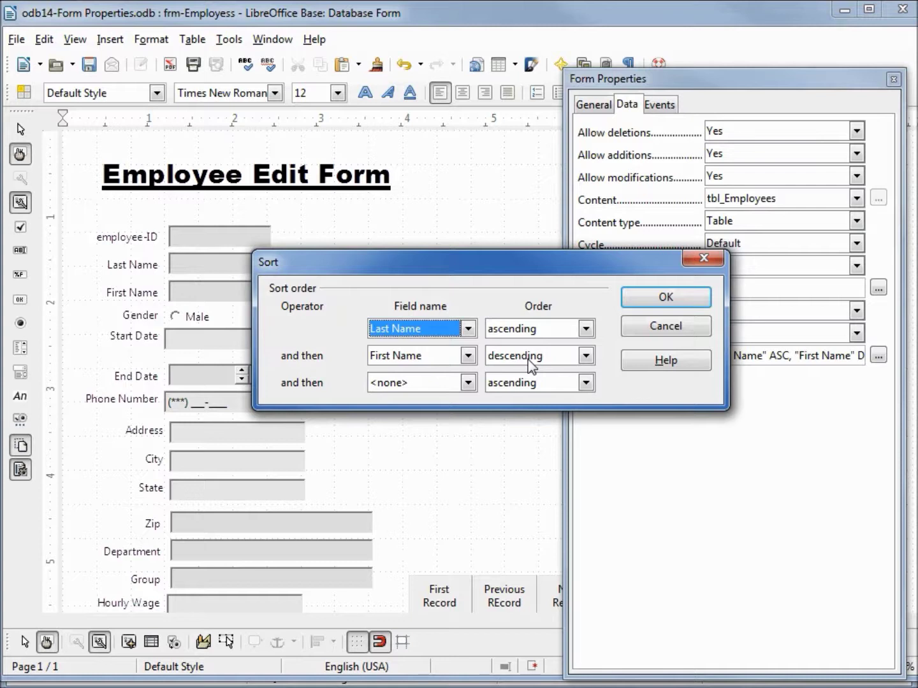
pyautogui.click(663, 328)
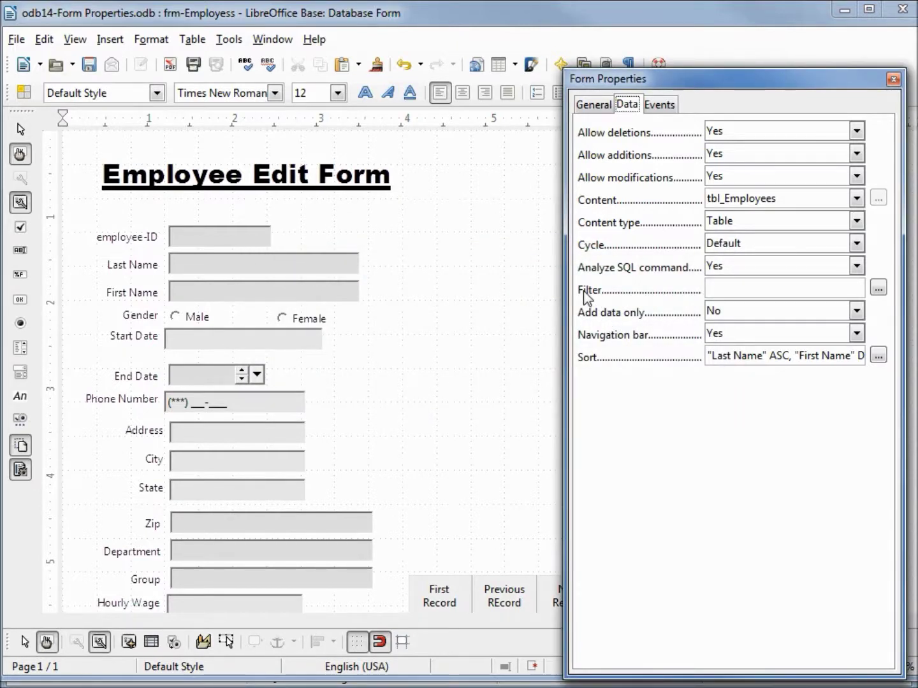
pyautogui.click(878, 290)
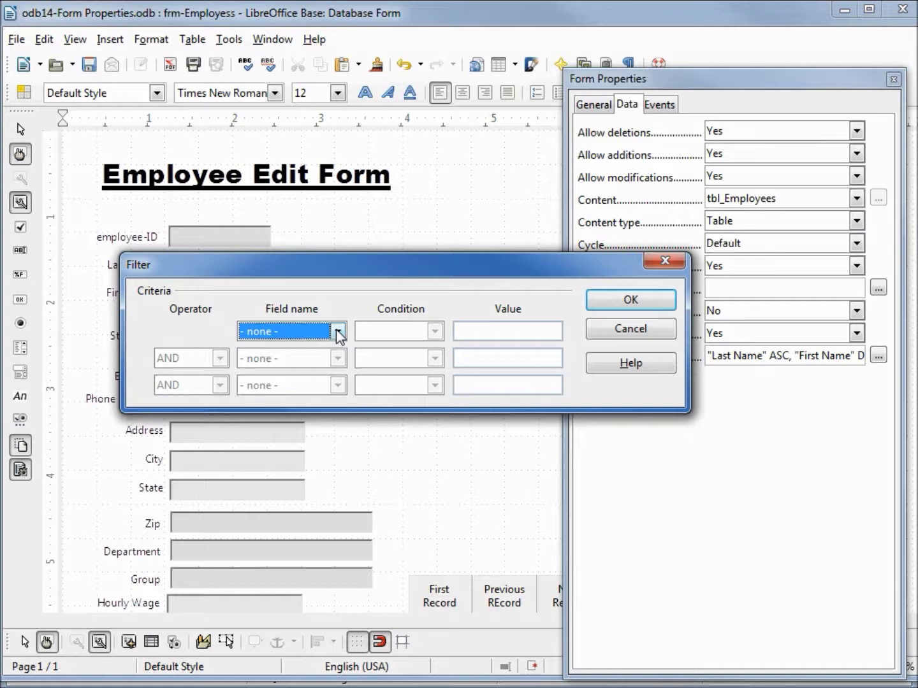
pyautogui.click(628, 334)
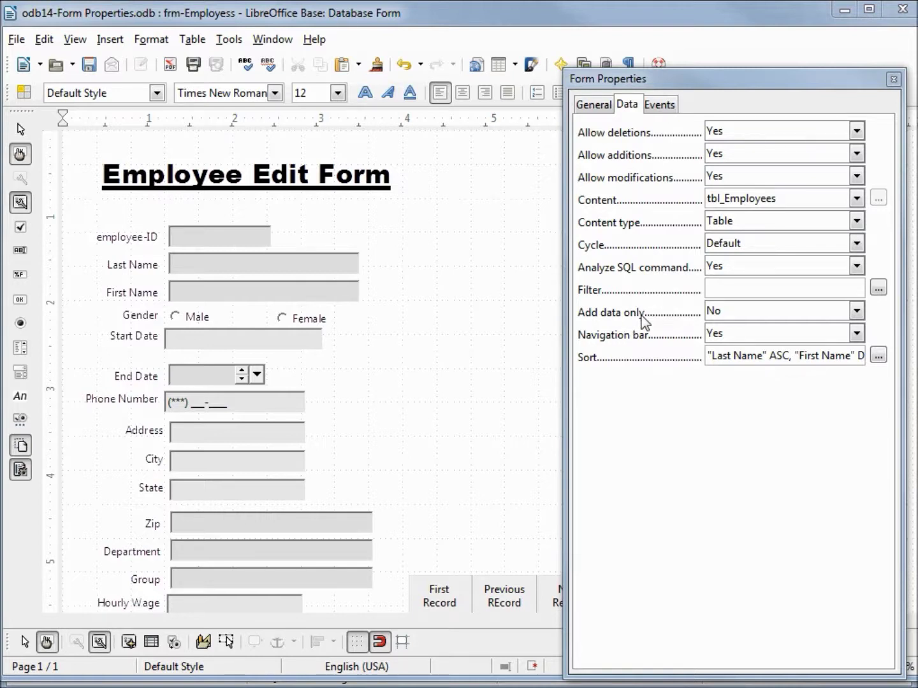
# Close the Form Properties window, leaving the Employee Edit Form in design view.
pyautogui.click(894, 81)
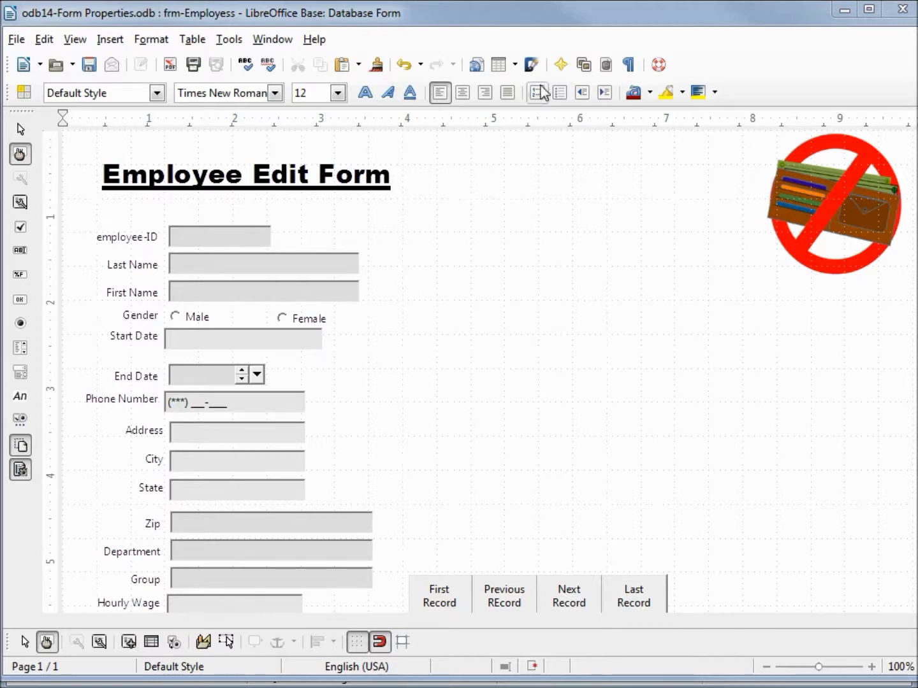
# Display the Form Navigator, enlarged to list every control and placed beside the form.
pyautogui.click(561, 65)
pyautogui.click(128, 642)
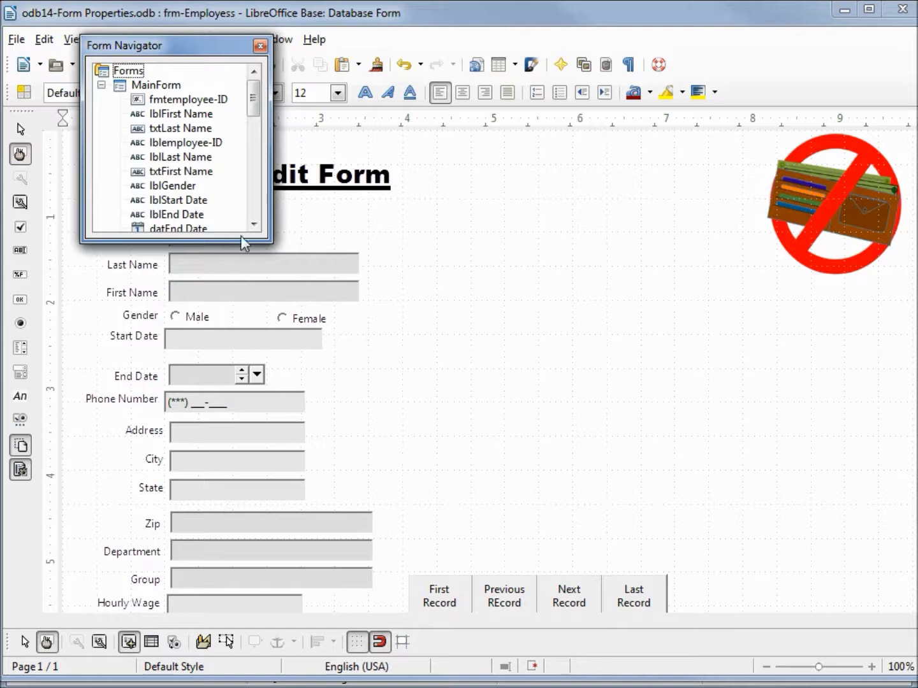
pyautogui.moveTo(240, 241); pyautogui.dragTo(212, 617)
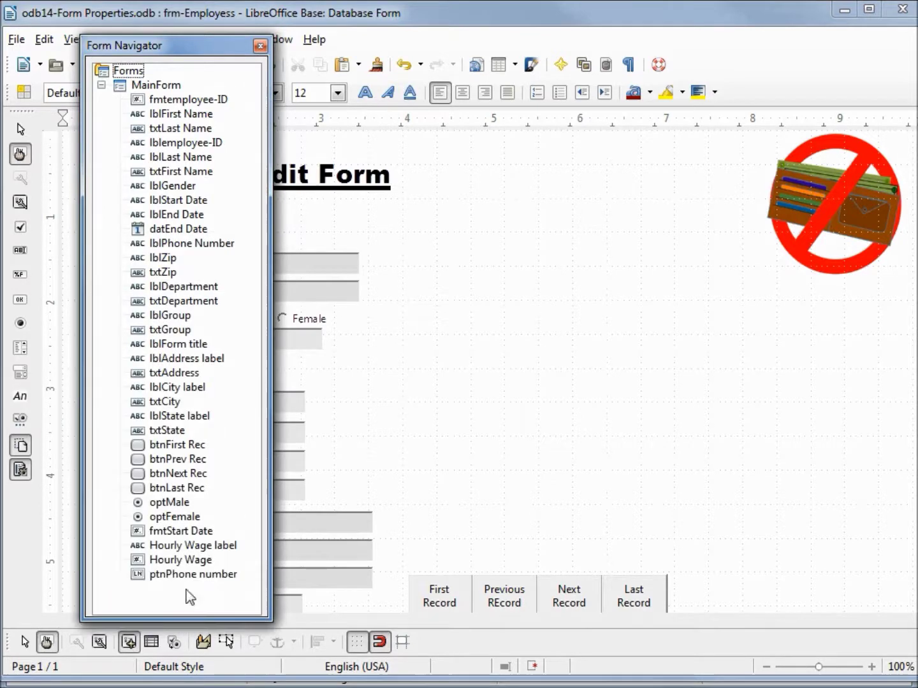
pyautogui.moveTo(175, 49); pyautogui.dragTo(655, 65)
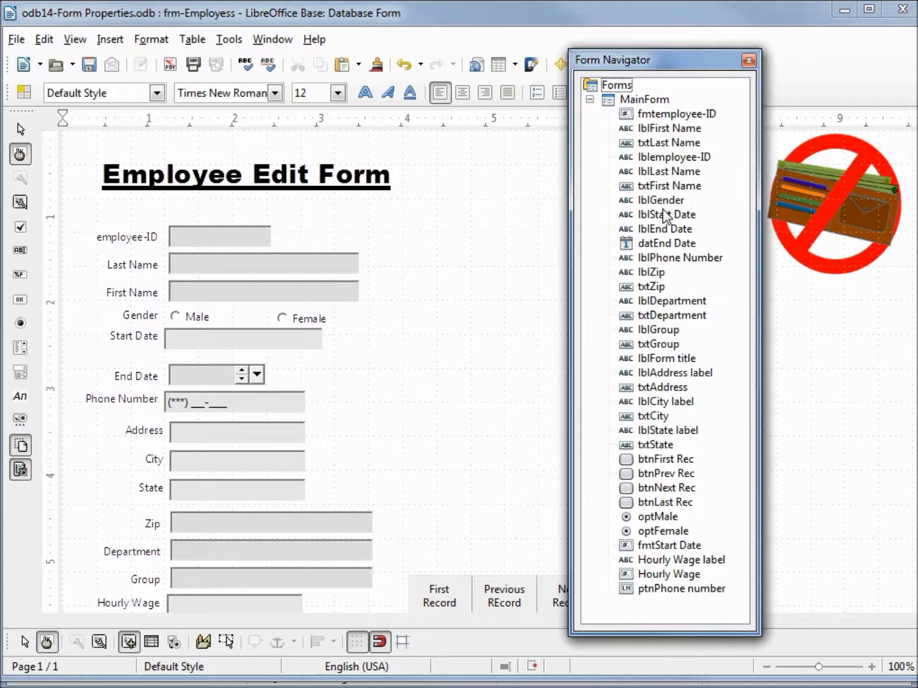
# Select lblGender, then txtZip, and bring up txtZip's context menu.
pyautogui.click(663, 201)
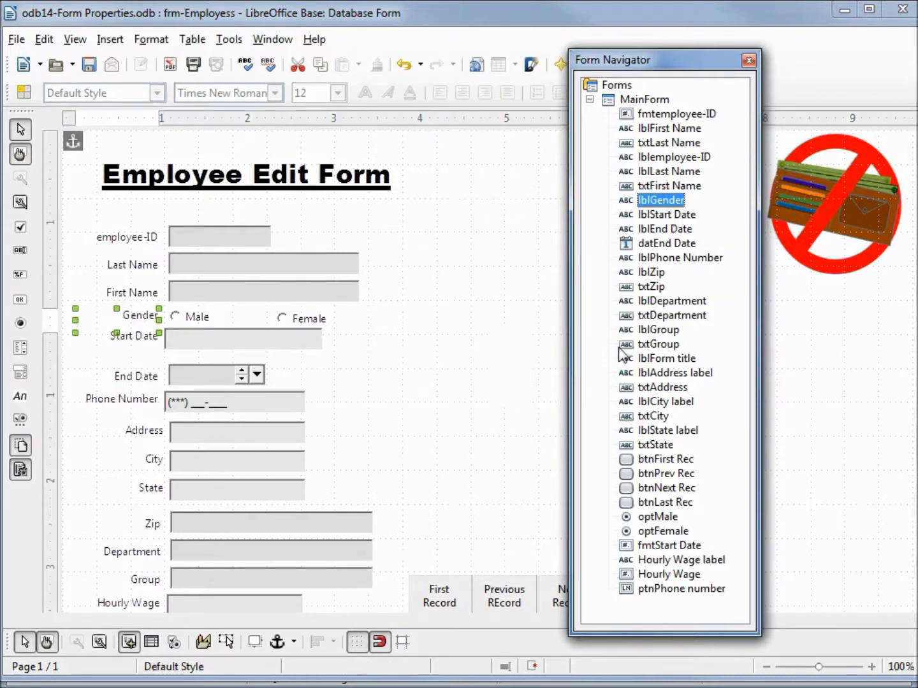
pyautogui.click(651, 288)
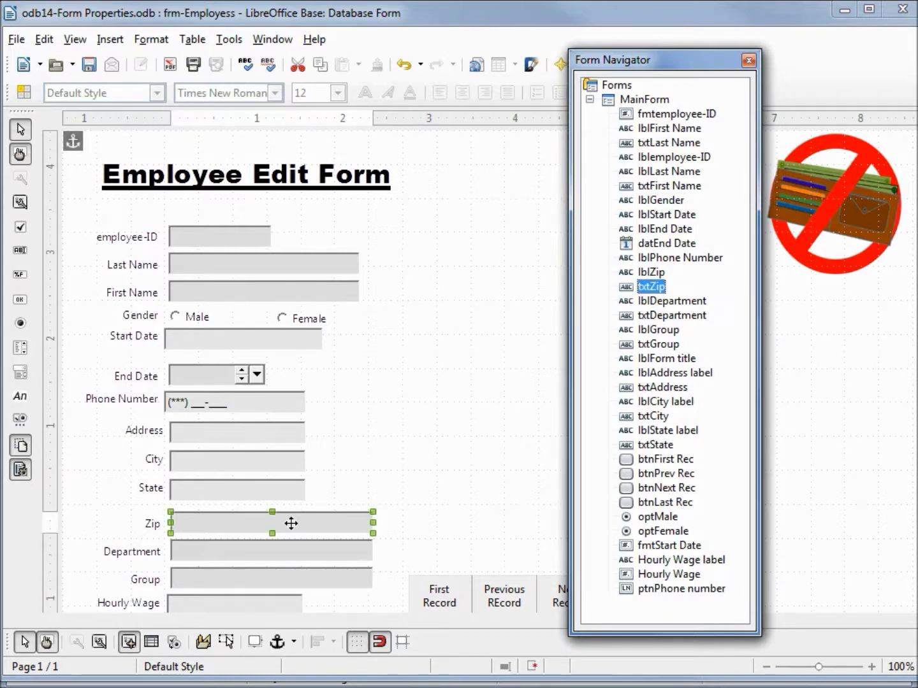
pyautogui.rightClick(650, 290)
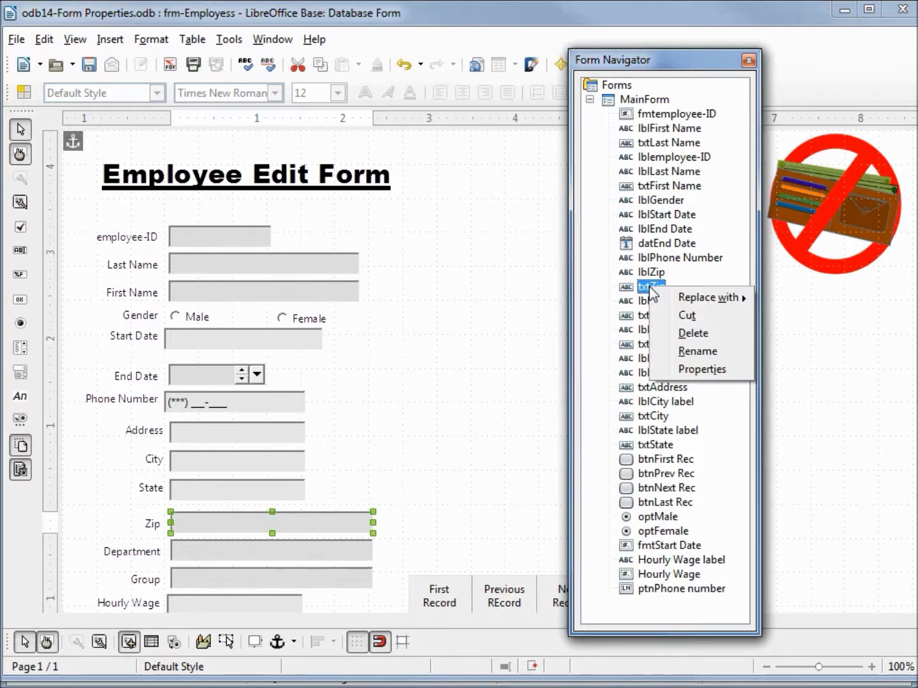
# Inspect txtZip's data field and MainForm's tbl_Employees source, then close the properties window.
pyautogui.click(700, 371)
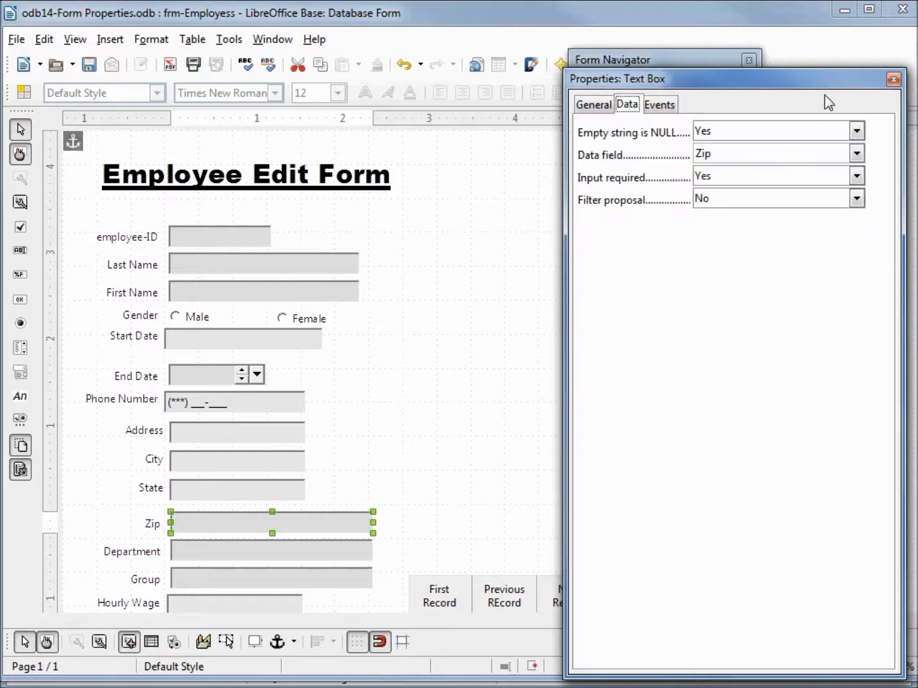
pyautogui.moveTo(846, 80); pyautogui.dragTo(471, 48)
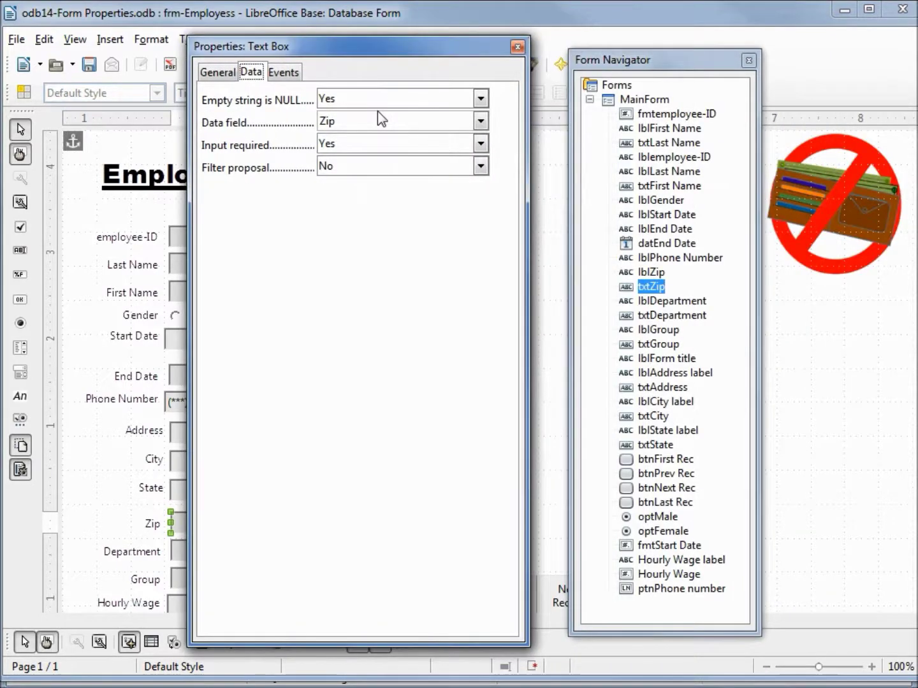
pyautogui.rightClick(650, 290)
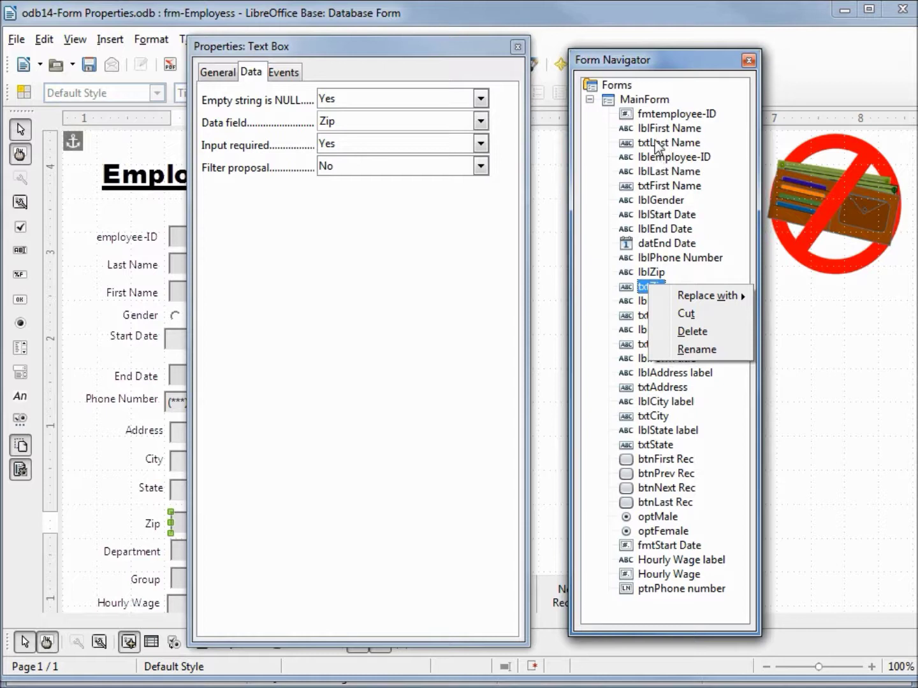
pyautogui.click(649, 107)
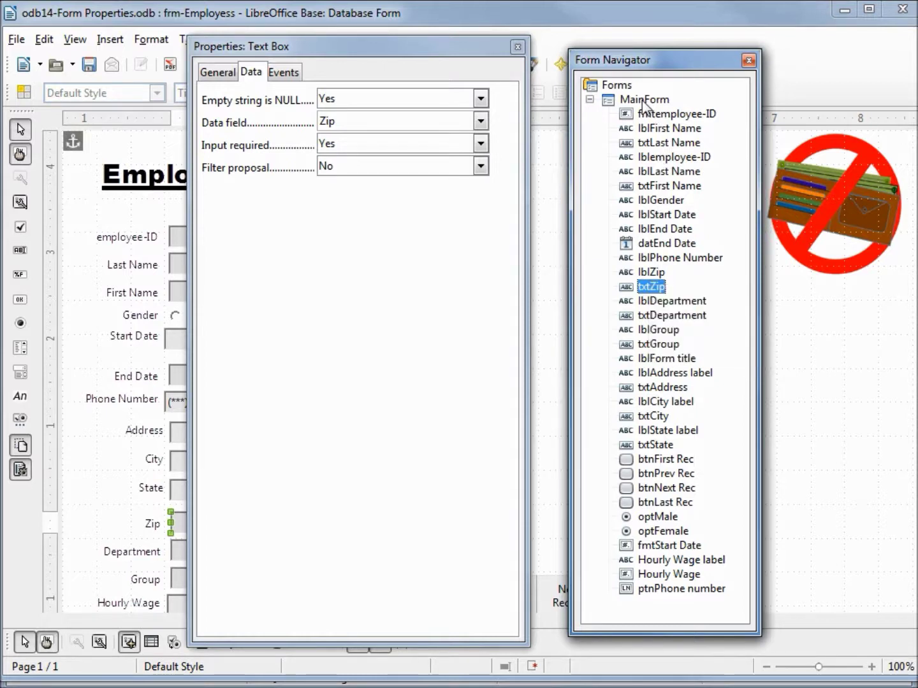
pyautogui.click(643, 99)
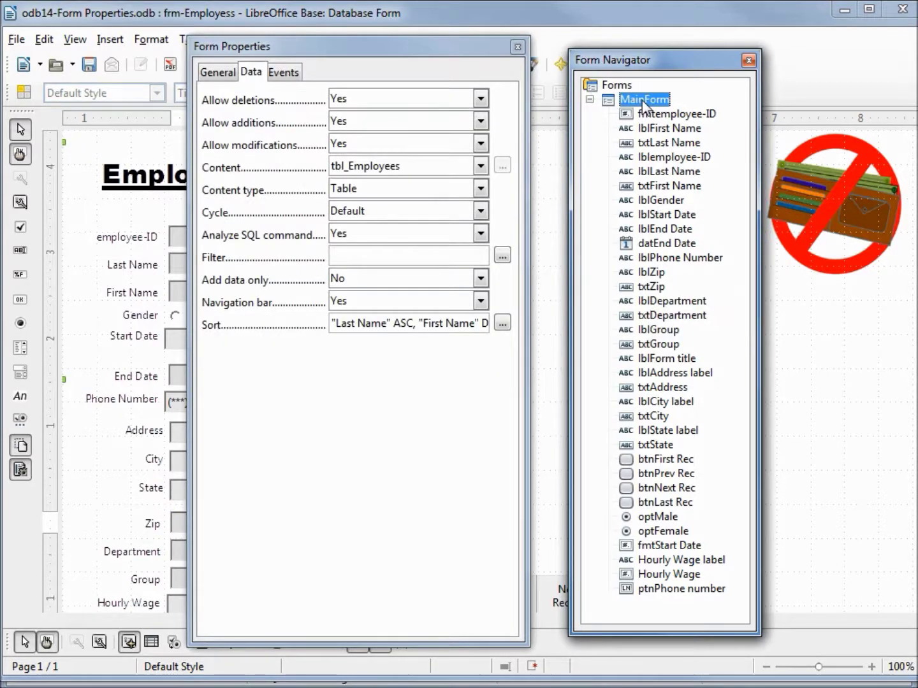
pyautogui.click(517, 47)
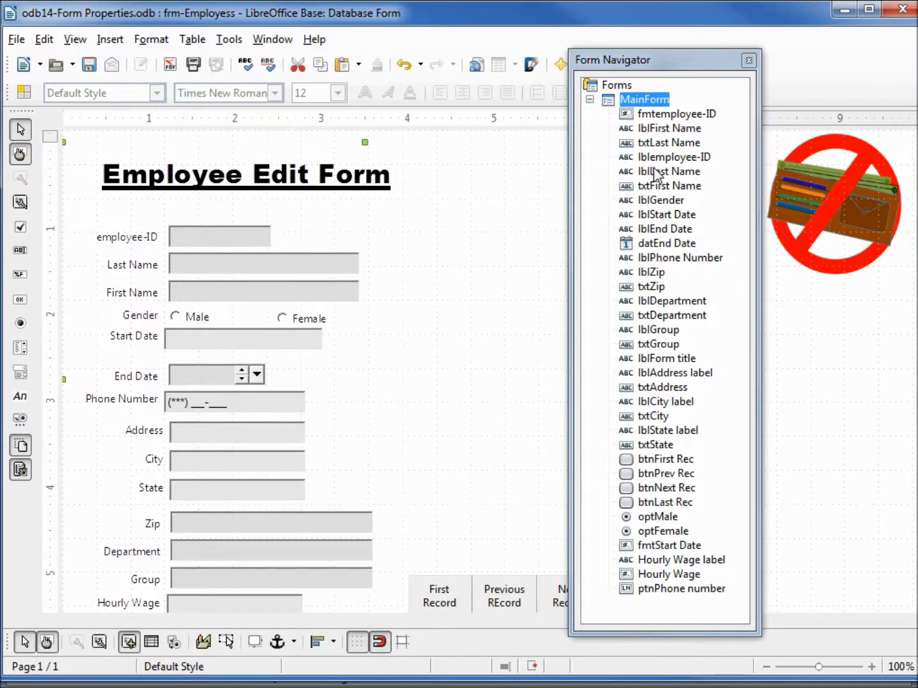
pyautogui.click(659, 142)
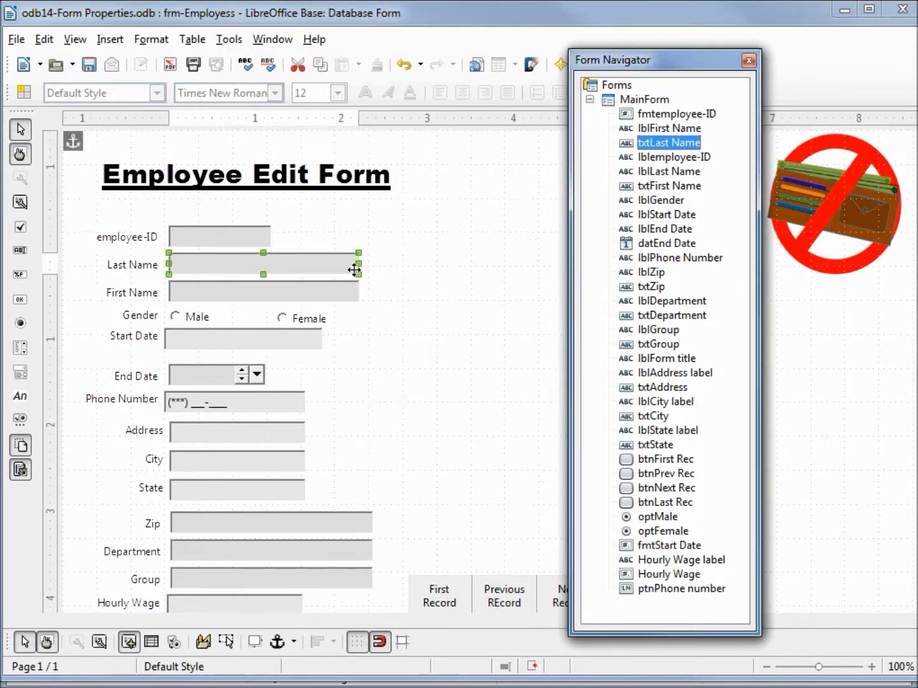
pyautogui.rightClick(655, 145)
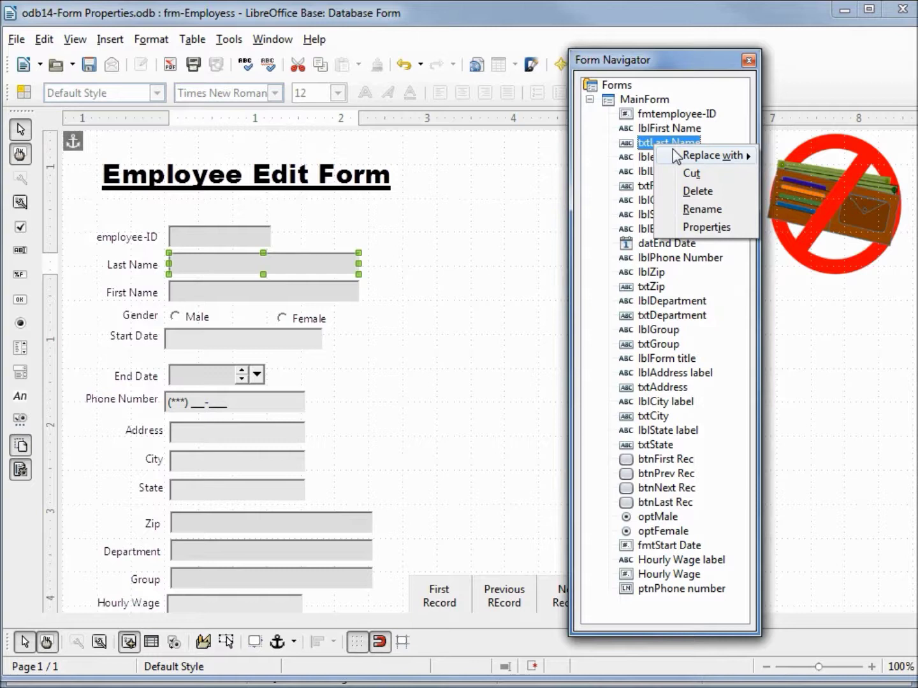
pyautogui.moveTo(704, 164)
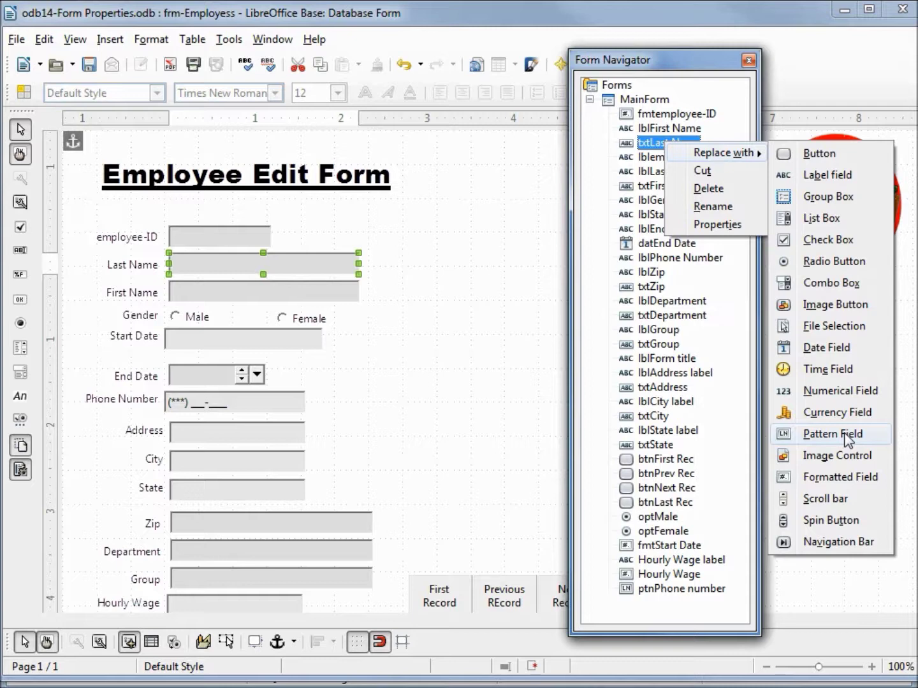
pyautogui.click(244, 287)
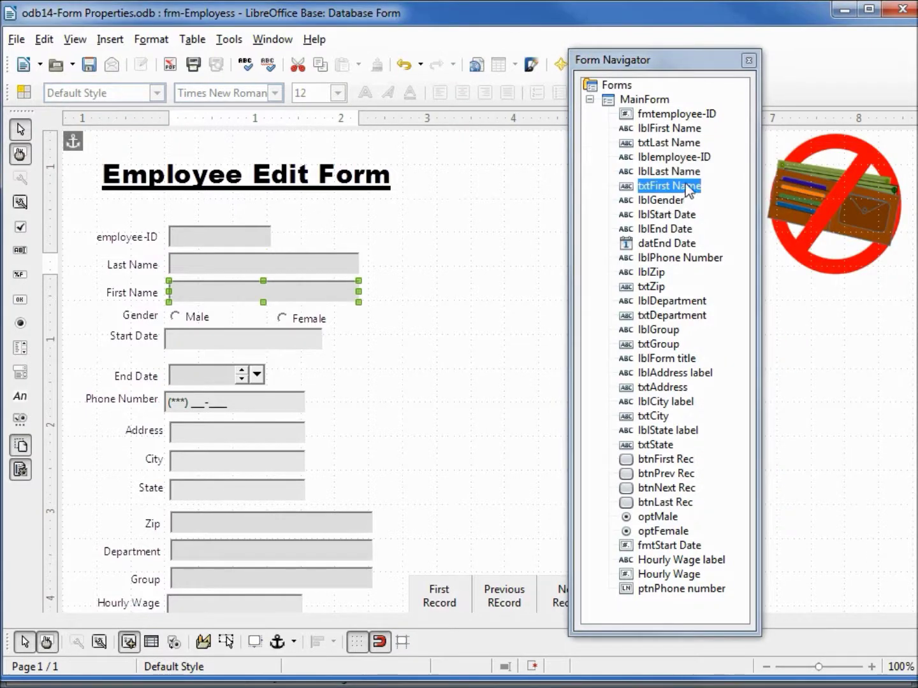
# Browse the First Name field's Replace with options unchanged, then close the Form Navigator.
pyautogui.click(278, 292)
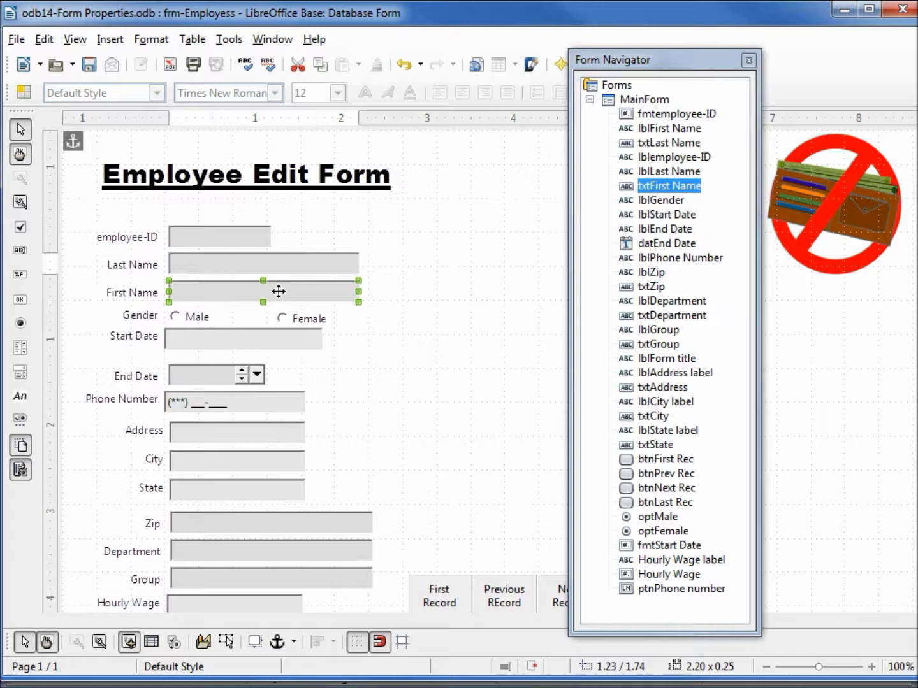
pyautogui.rightClick(278, 292)
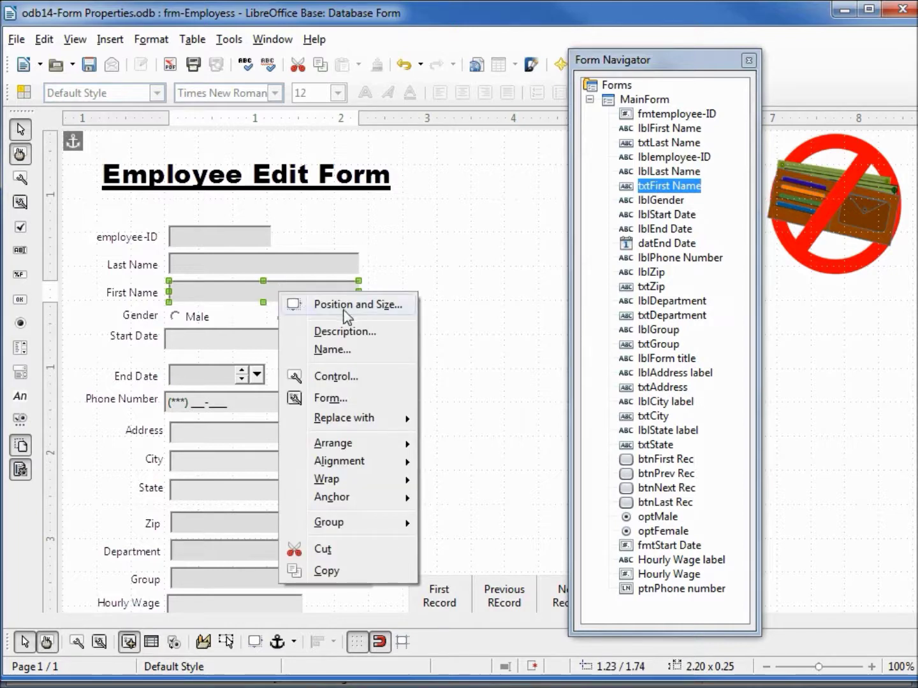
pyautogui.moveTo(373, 421)
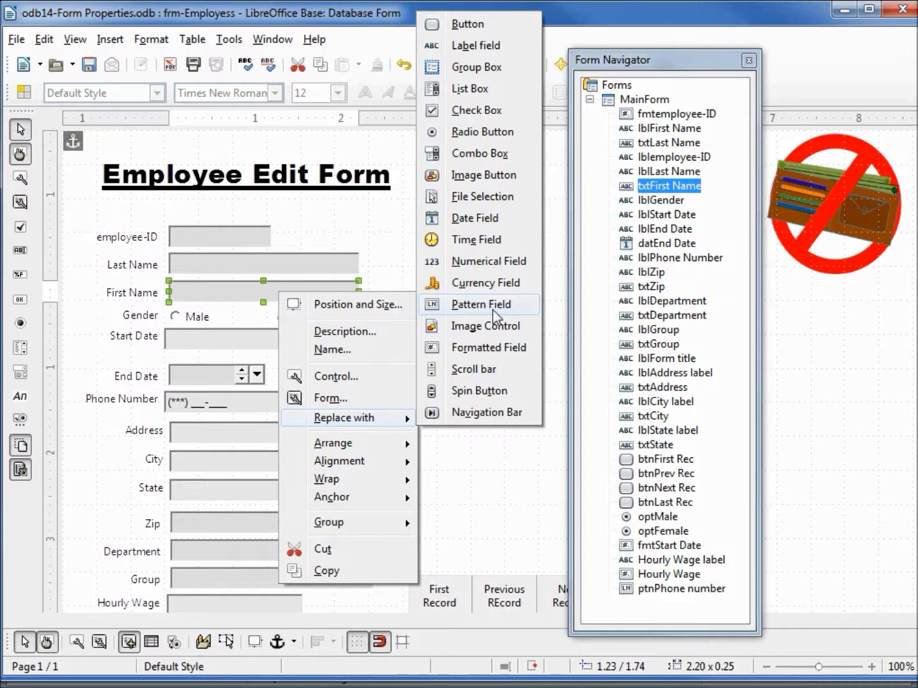
pyautogui.click(351, 278)
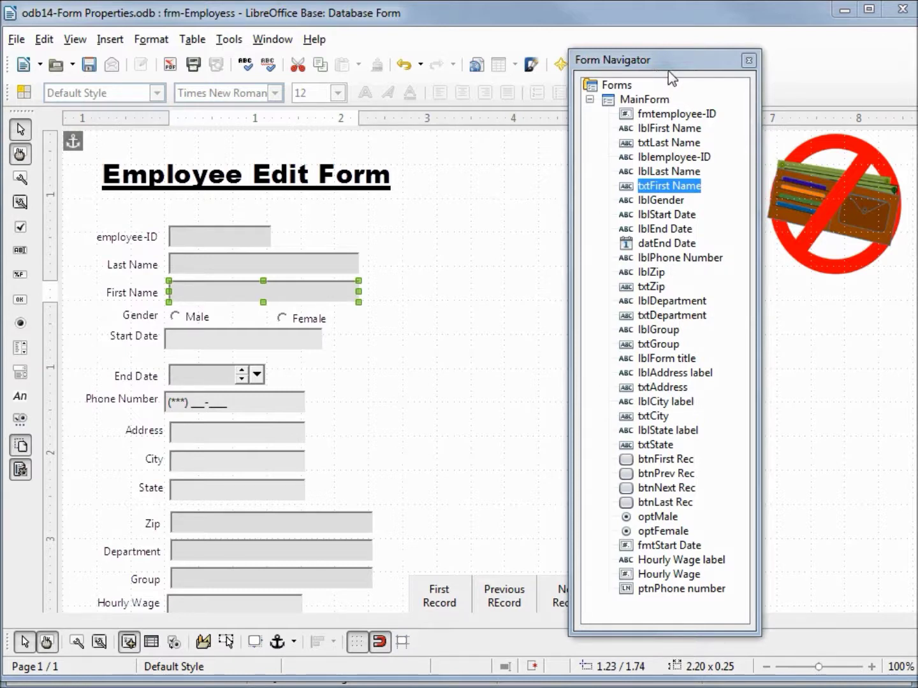
pyautogui.click(749, 60)
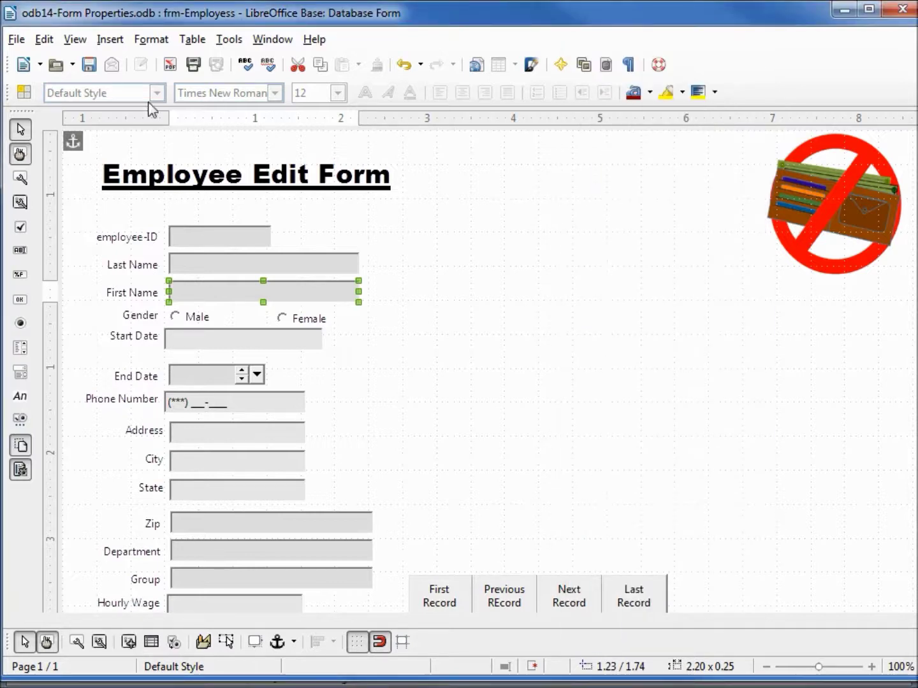
# Save and close frm-Employess, then open frm-Employess - Spreadsheet View for editing.
pyautogui.click(89, 65)
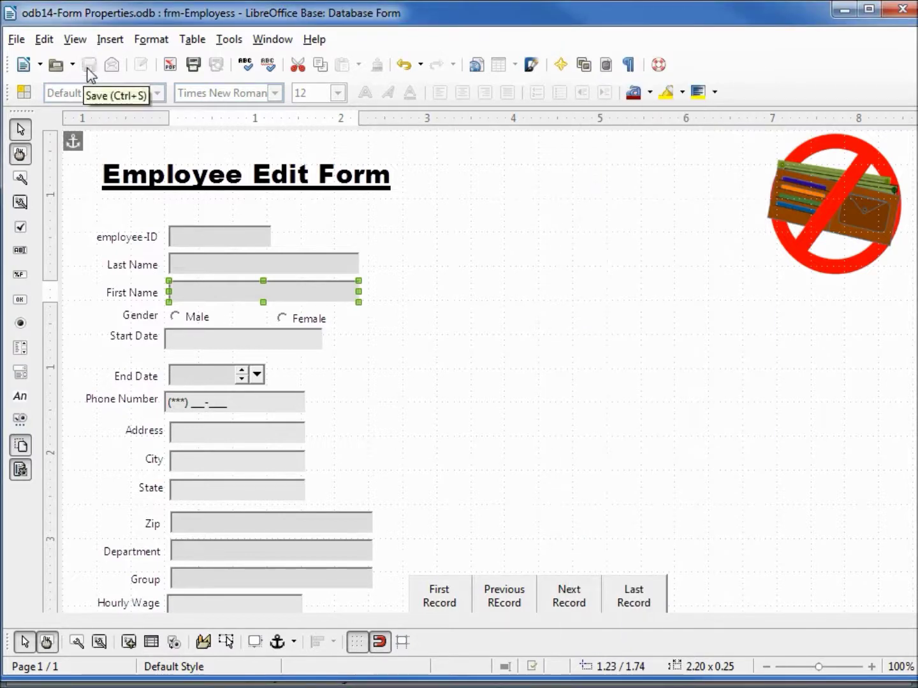
pyautogui.click(899, 10)
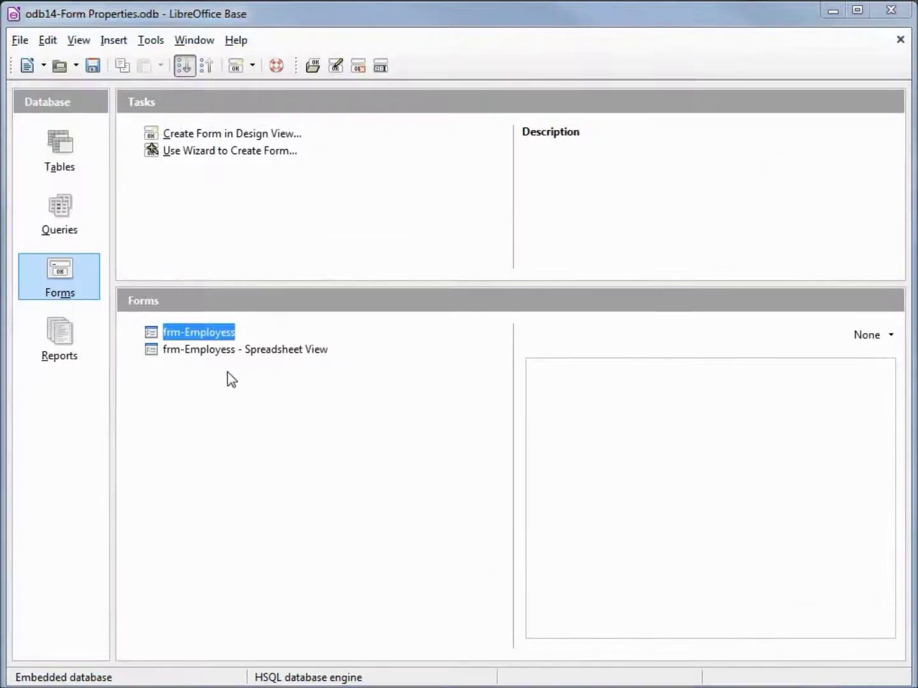
pyautogui.click(183, 356)
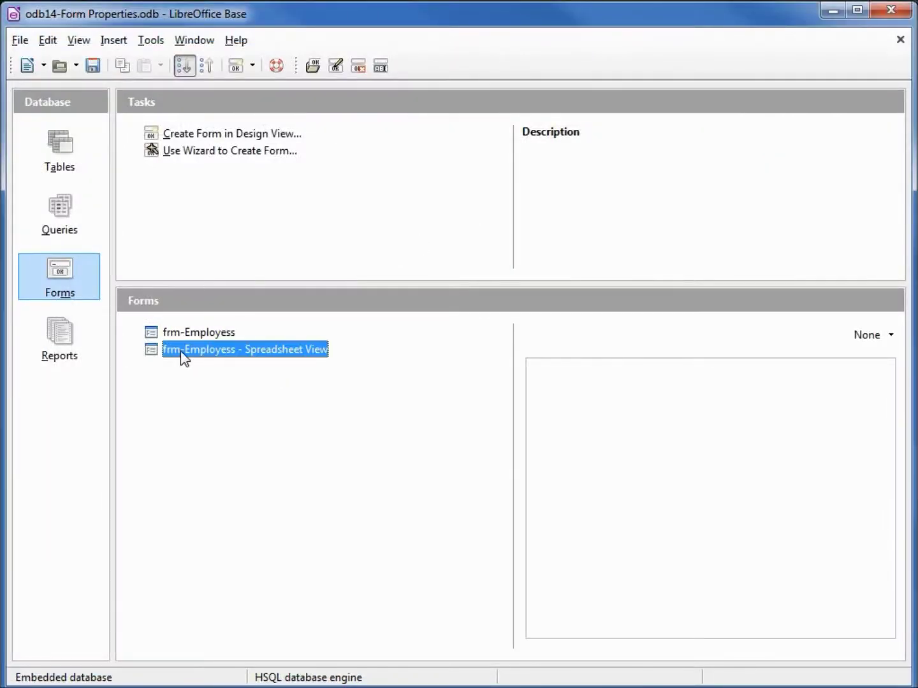
pyautogui.rightClick(182, 356)
pyautogui.click(226, 427)
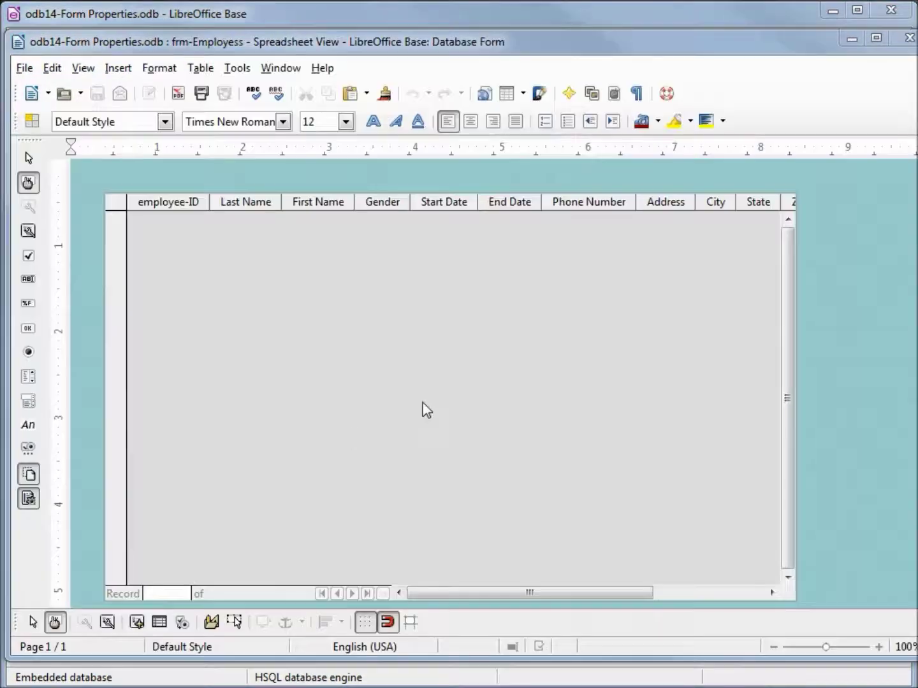
# Set the Spreadsheet View form's Data Content to tbl_Employees, then save and close it.
pyautogui.click(107, 623)
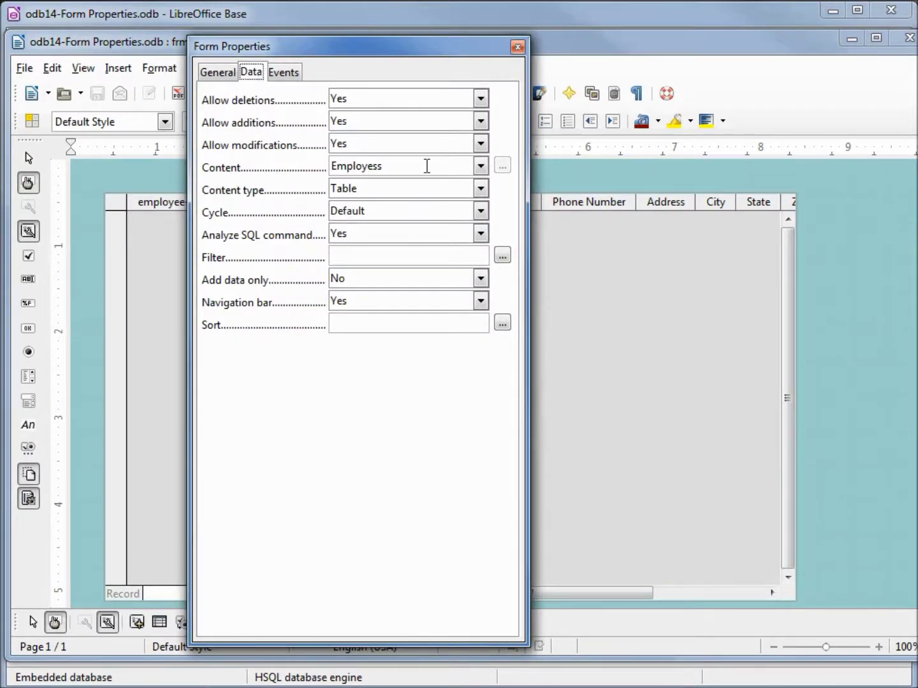
pyautogui.click(480, 168)
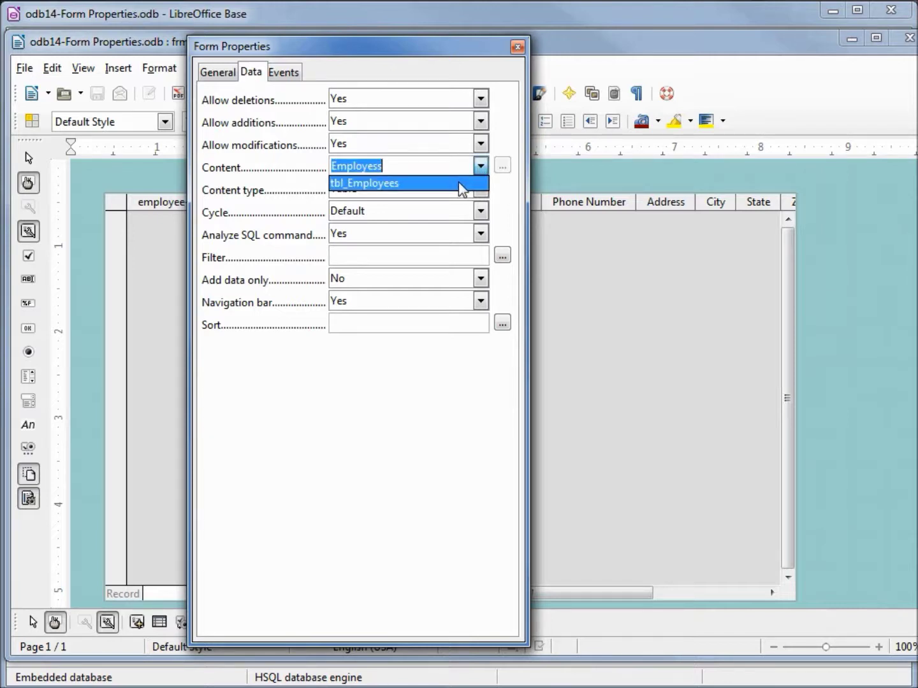
pyautogui.click(462, 185)
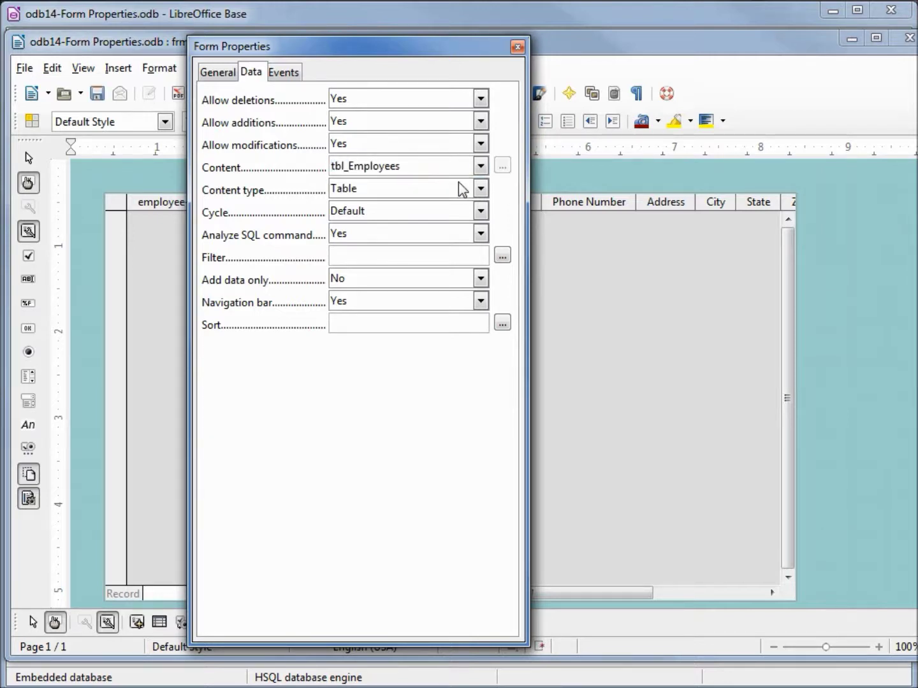
pyautogui.click(517, 48)
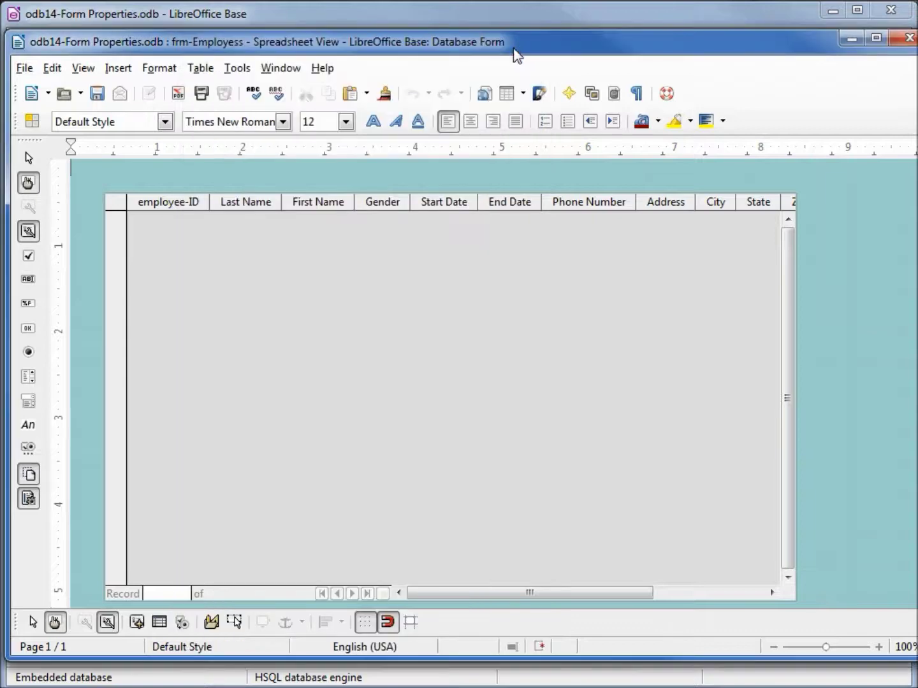
pyautogui.click(97, 94)
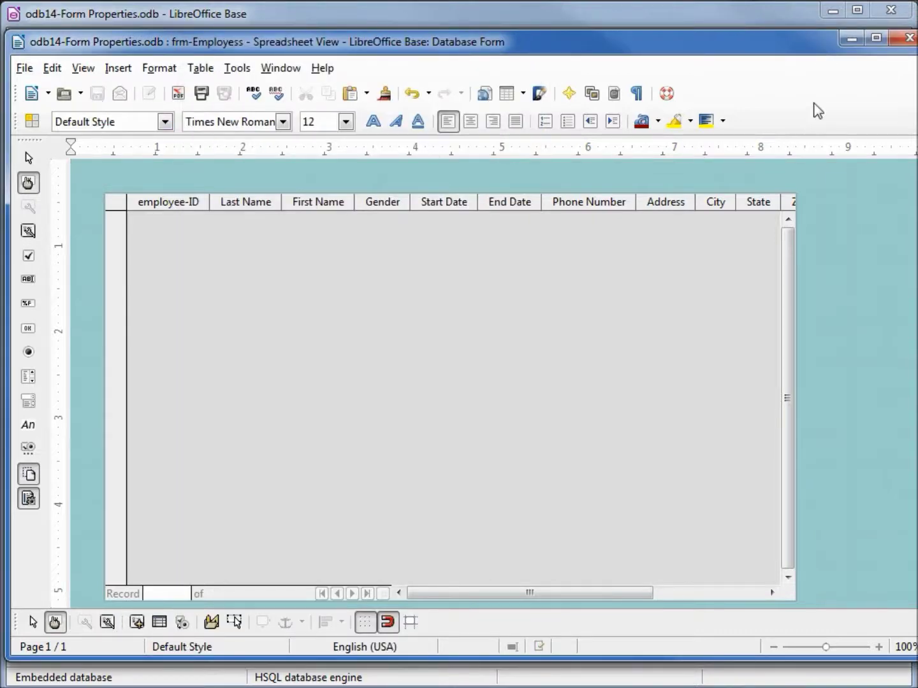
pyautogui.click(905, 46)
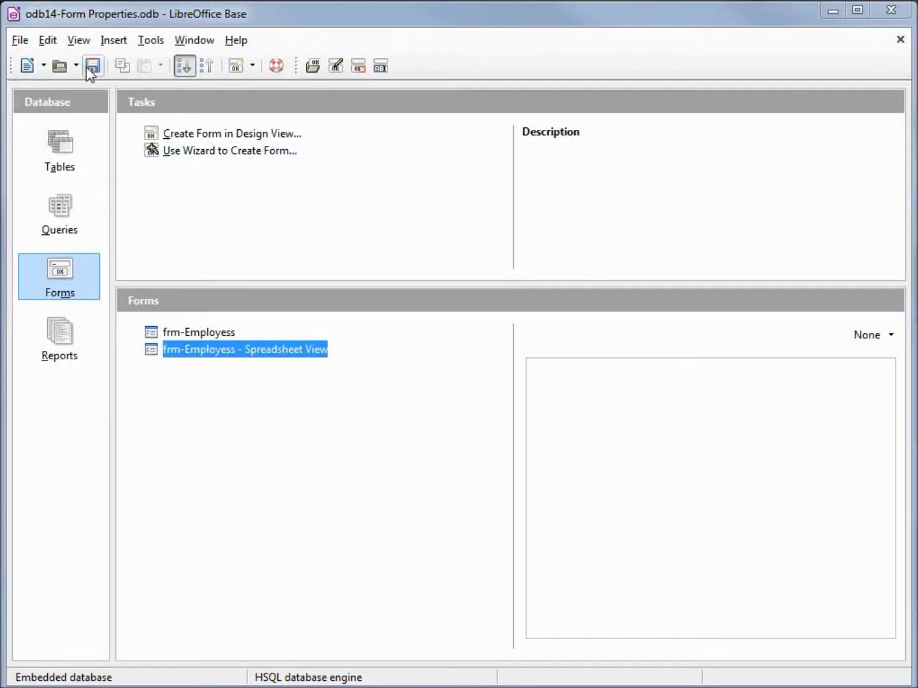